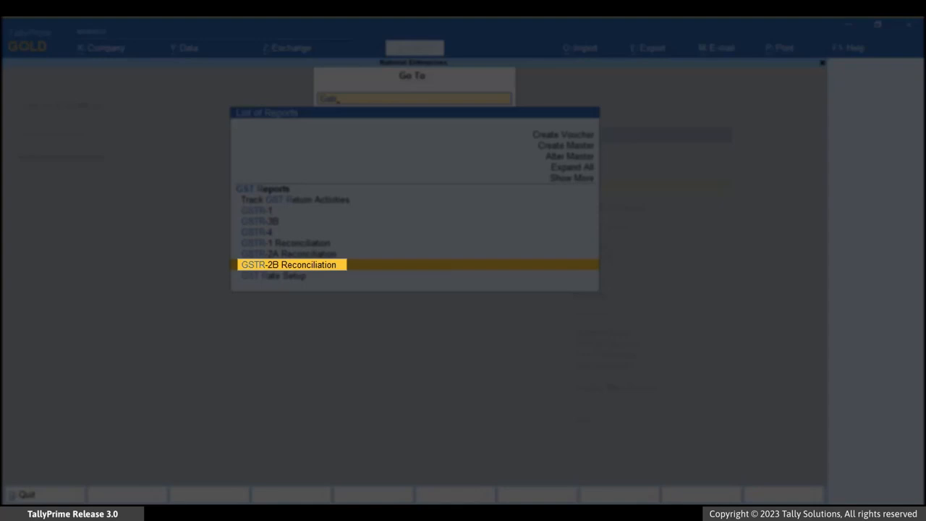
Open the GSTR-2B Reconciliation report and set its period to April 2022
key("Return")
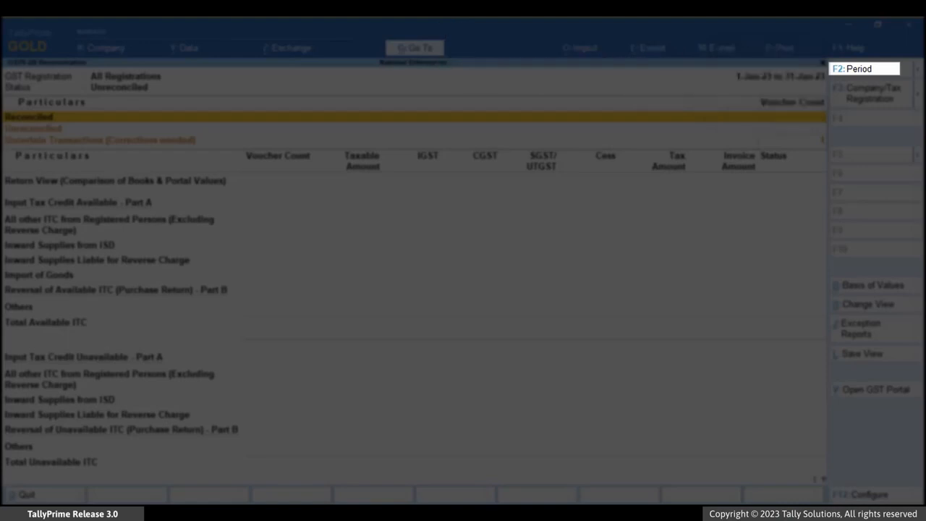
key("F2")
type("apr")
key("Return")
type("apr")
key("Return")
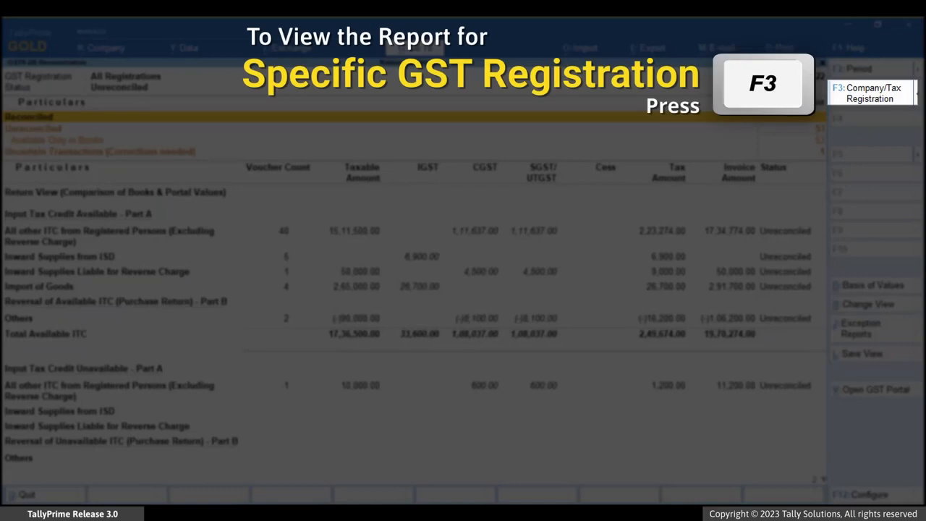
Review the company's tax registrations available for the report and keep National Enterprises with all registrations selected
key("F3")
key("Down")
key("Down")
key("Down")
key("Down")
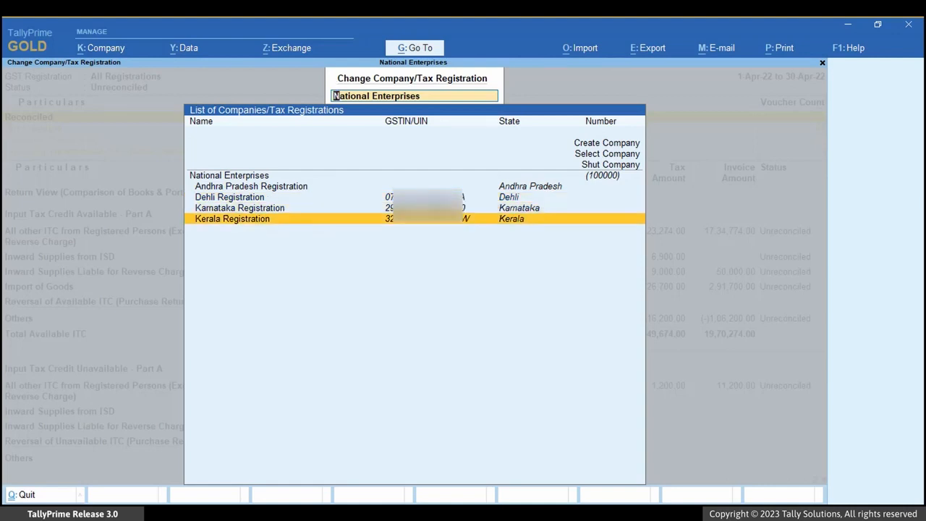
key("Up")
key("Up")
key("Up")
key("Up")
key("Return")
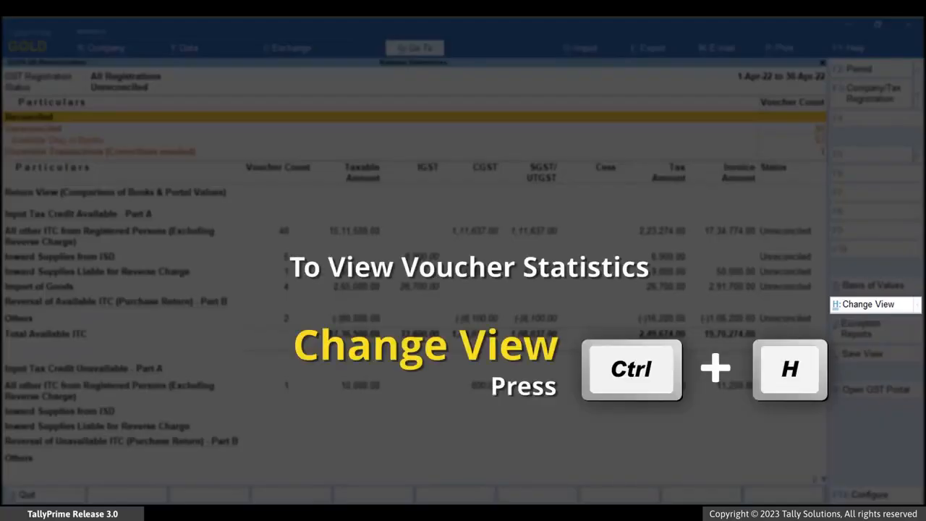
View the report as Voucher Statistics, and return to the reconciliation status view
key("ctrl+h")
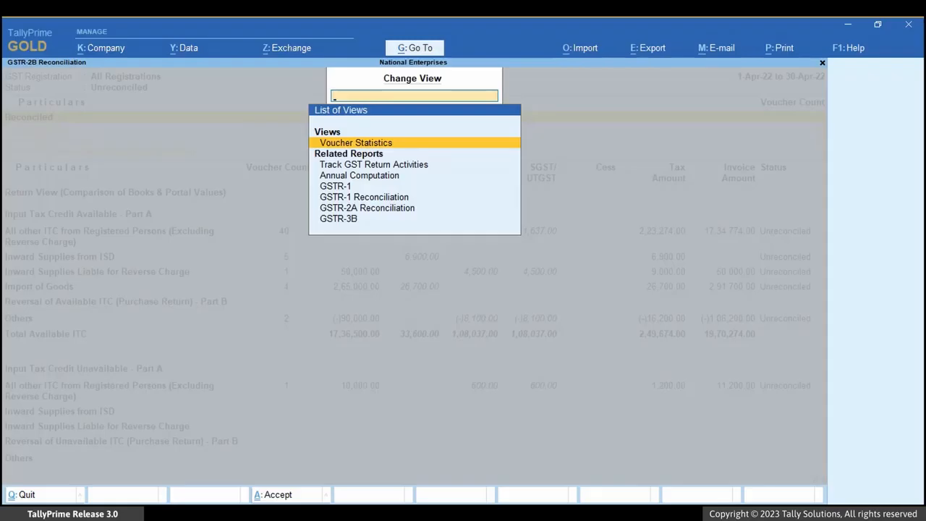
key("Return")
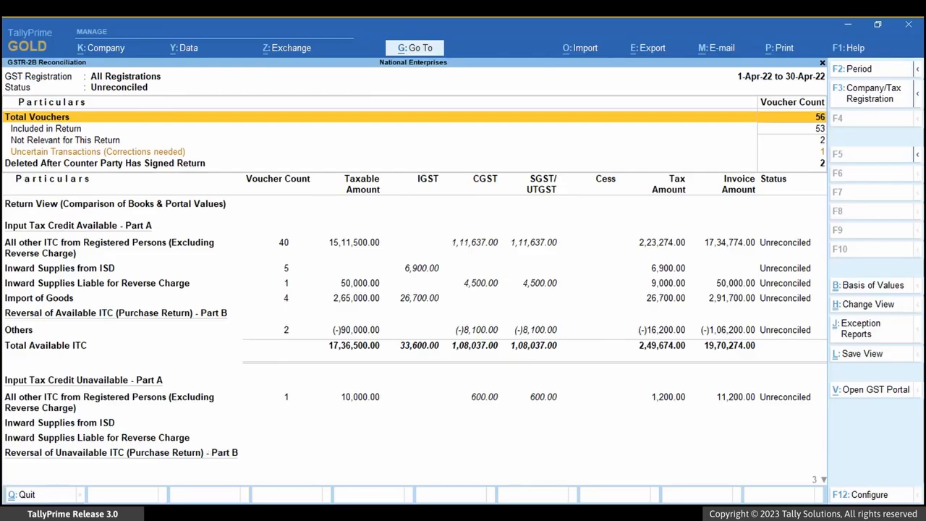
key("ctrl+h")
key("Return")
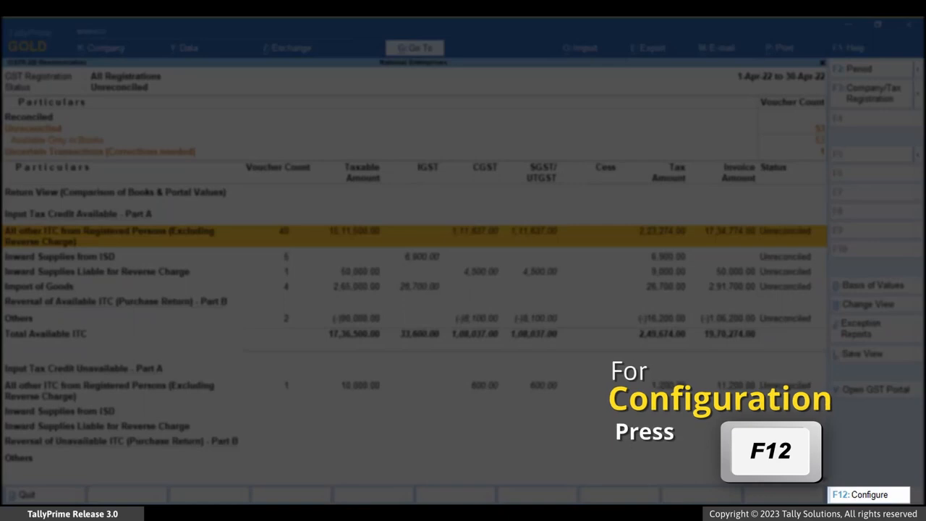
Configure the report to show vouchers with pending actions in other periods and pending actions for other returns
key("F12")
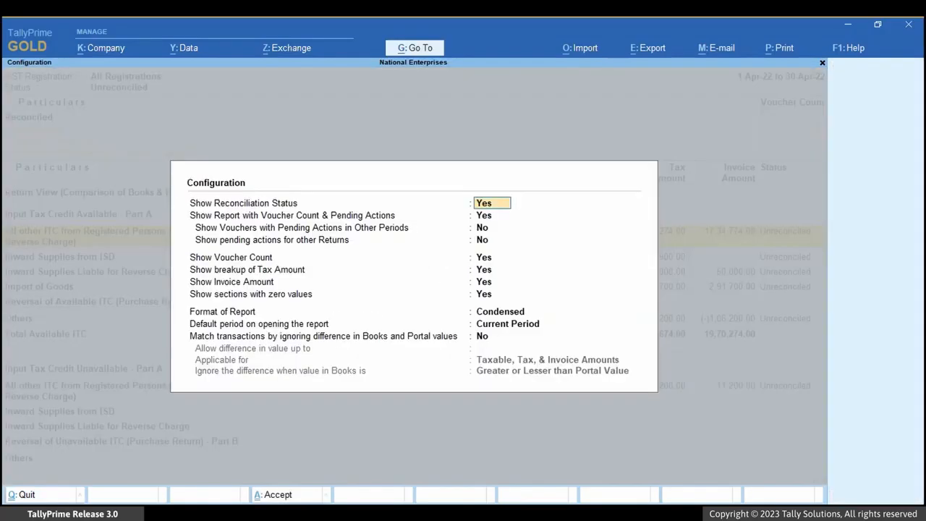
key("Return")
key("Return")
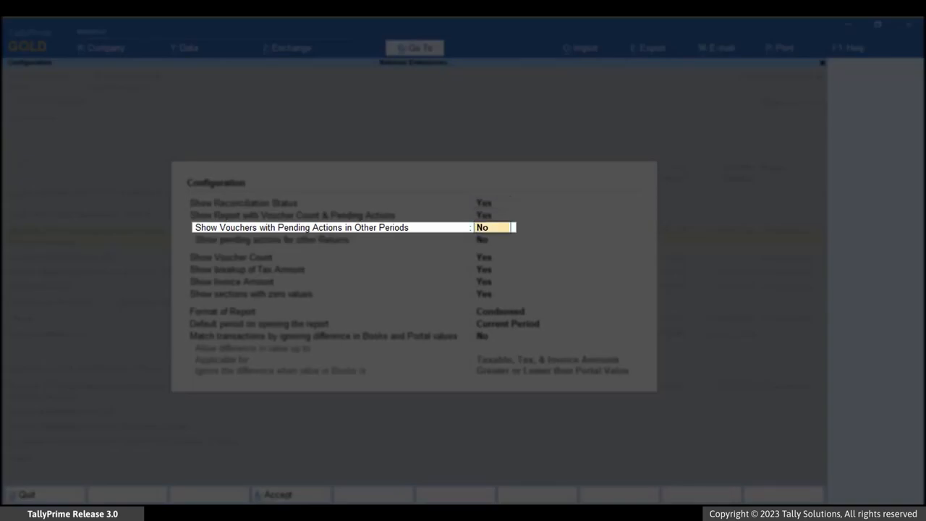
key("y")
key("Return")
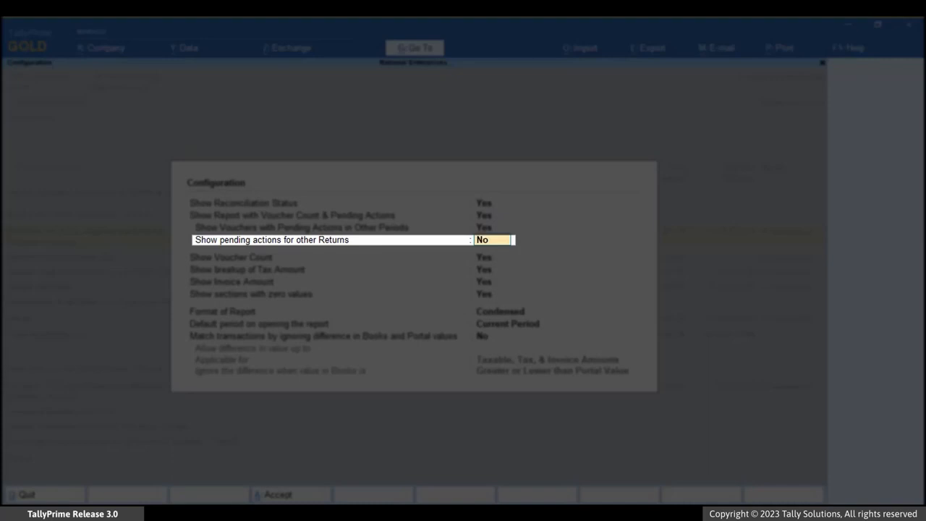
type("yes")
key("Return")
Keep Current Period as the default period on opening the report and save the configuration
key("Return")
key("Return")
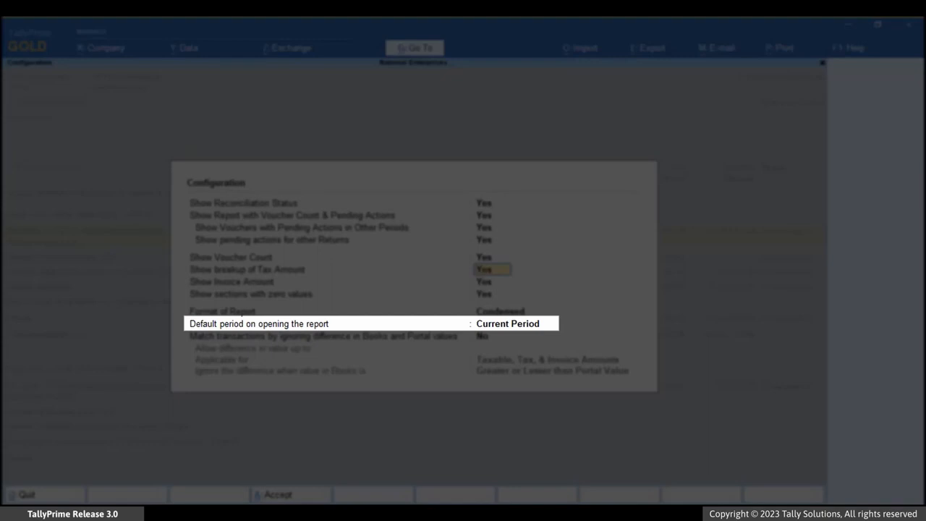
key("Return")
key("Return")
key("Return")
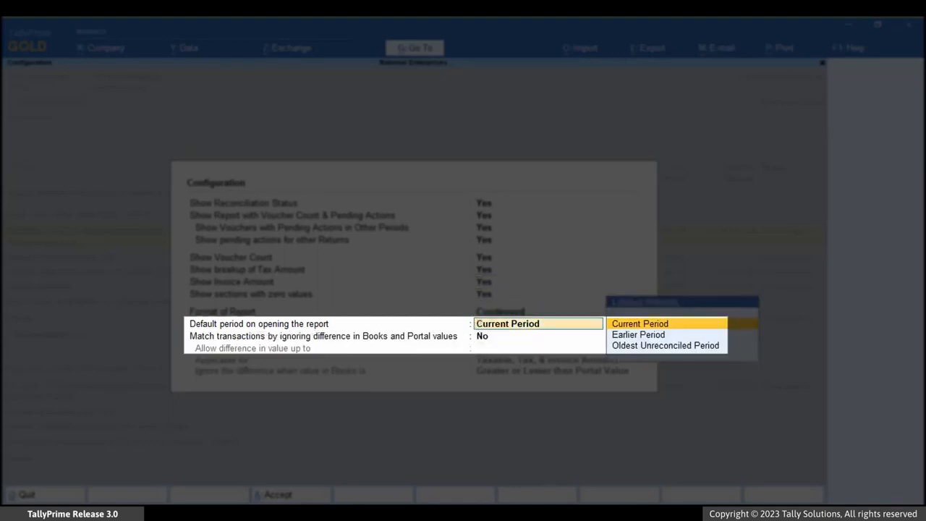
key("Down")
key("Down")
key("Down")
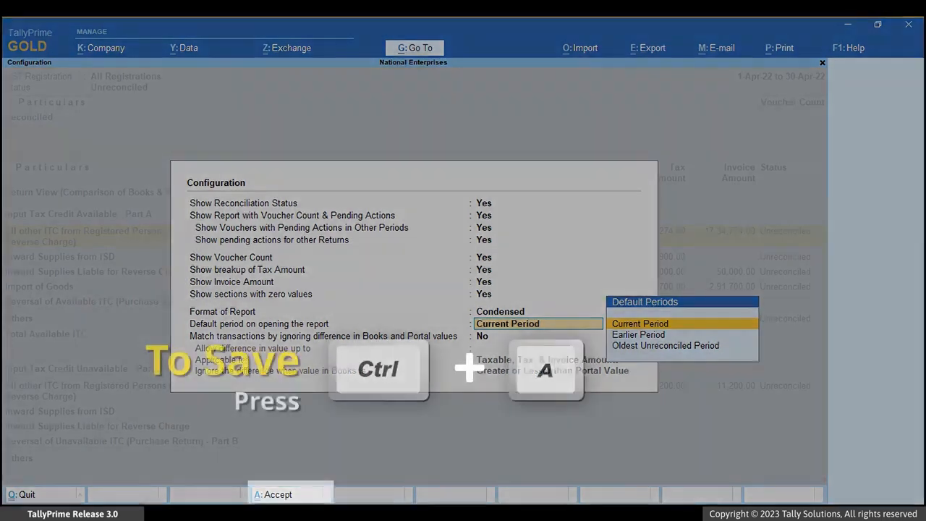
key("Return")
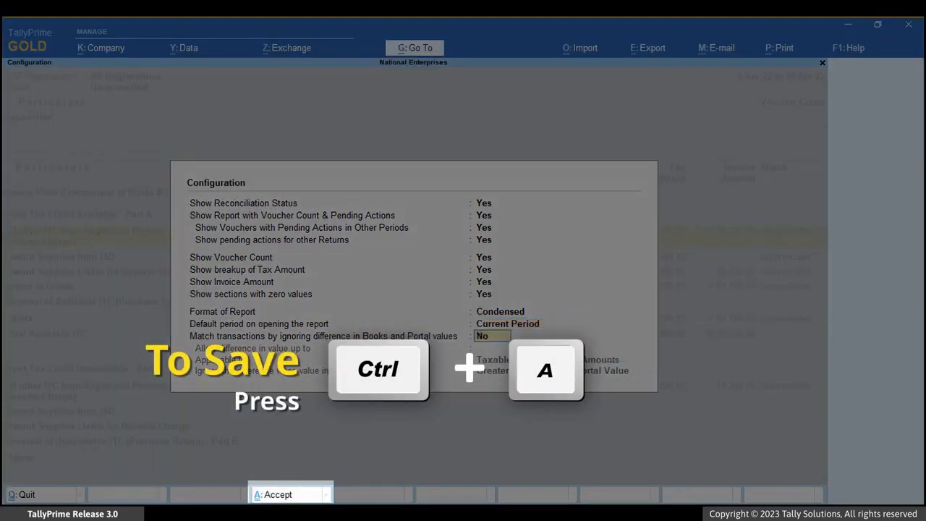
key("ctrl+a")
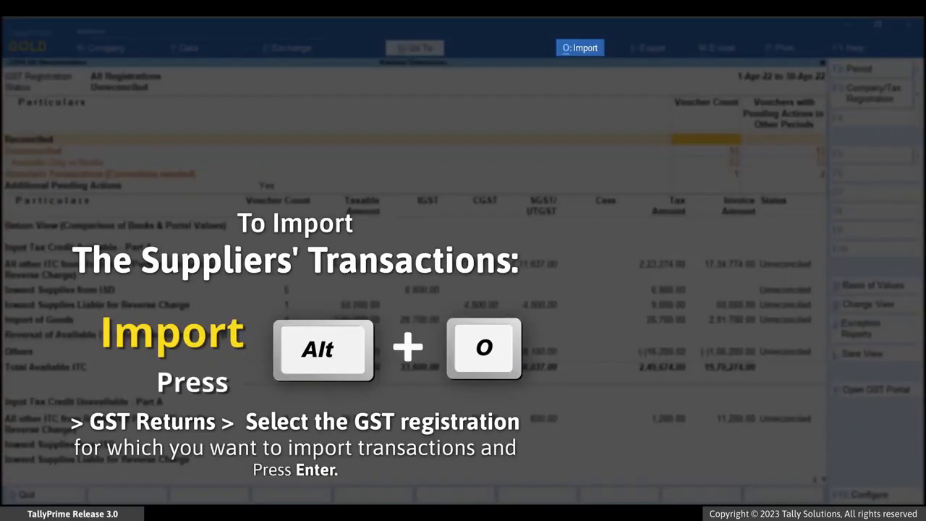
Start a GST Returns import for the Karnataka Registration with return type GSTR-2B
key("alt+o")
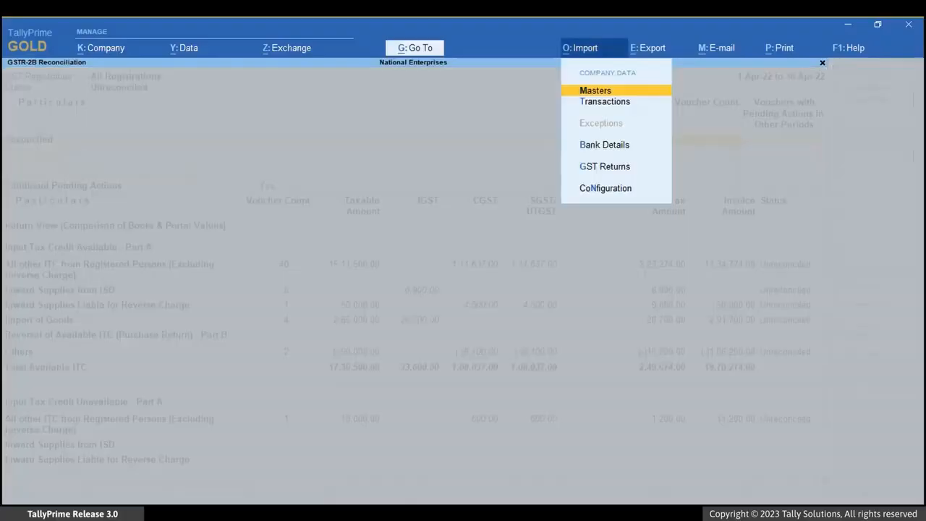
key("Down")
key("Down")
key("Down")
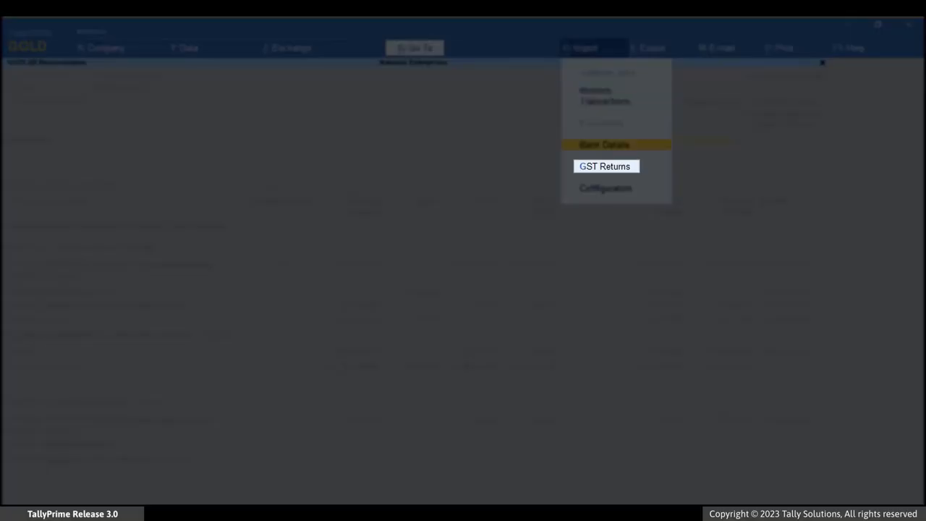
key("Return")
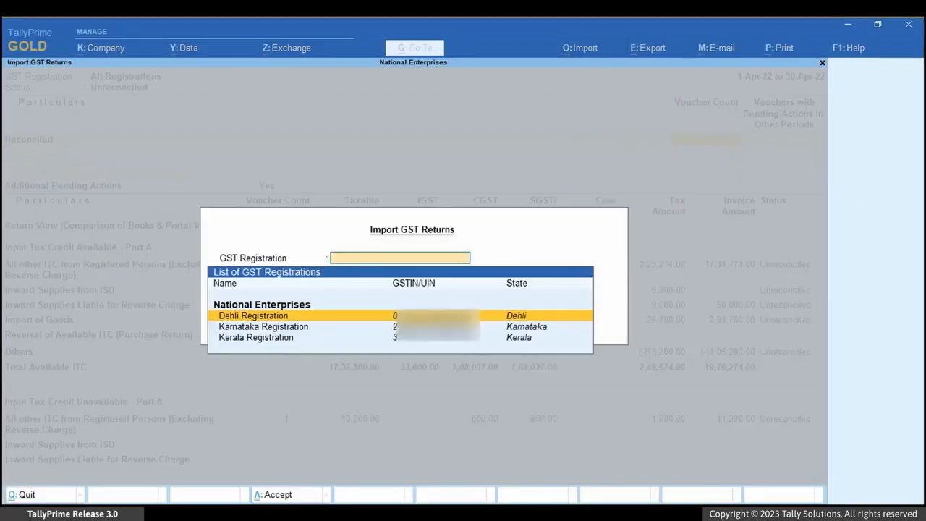
key("Down")
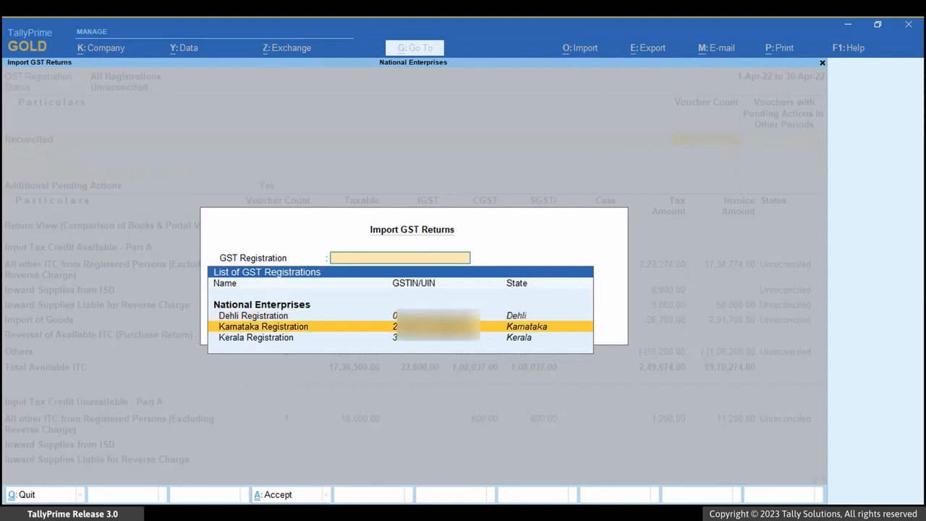
key("Return")
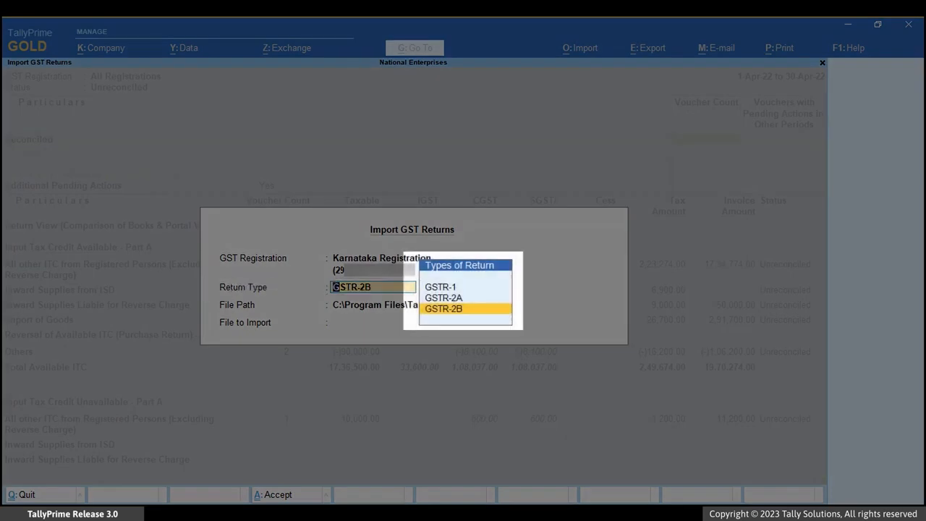
key("Return")
Change the import file path to the C:\Data folder by selecting it from the drive
key("Up")
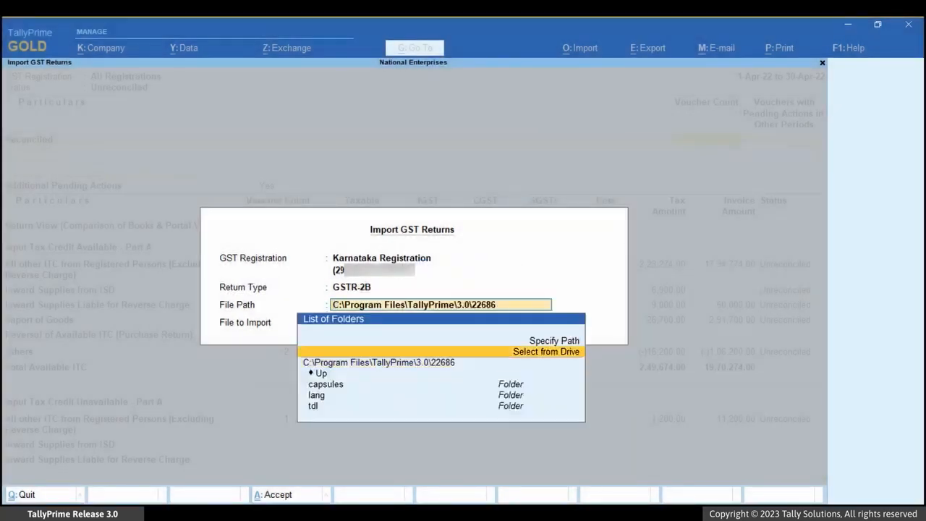
key("Return")
key("Return")
key("Down")
key("Down")
key("Return")
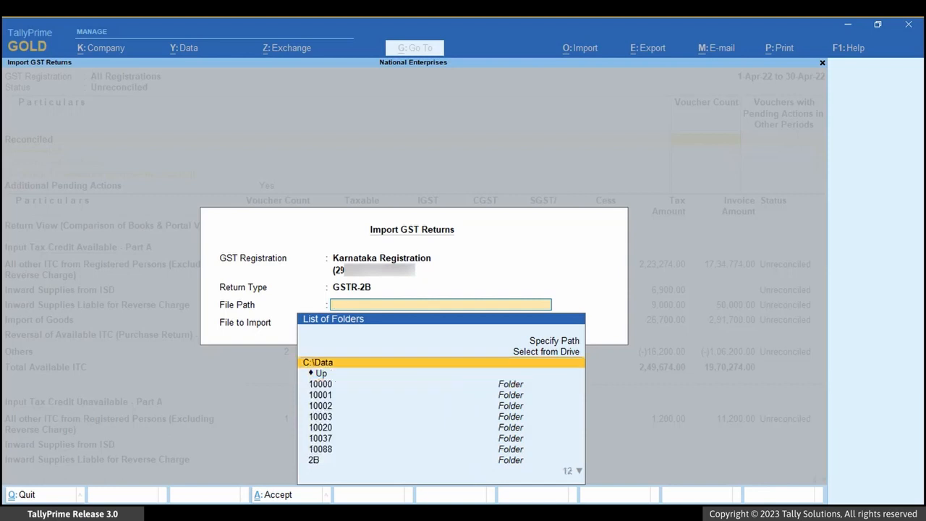
Set the import file path to the 2B\GSTR-2B JSON Files subfolder of C:\Data
key("Down")
key("Down")
key("Down")
key("Down")
key("Down")
key("Down")
key("Down")
key("Down")
key("Down")
key("Return")
key("Down")
key("Down")
key("Down")
key("Down")
key("Down")
key("Return")
key("Return")
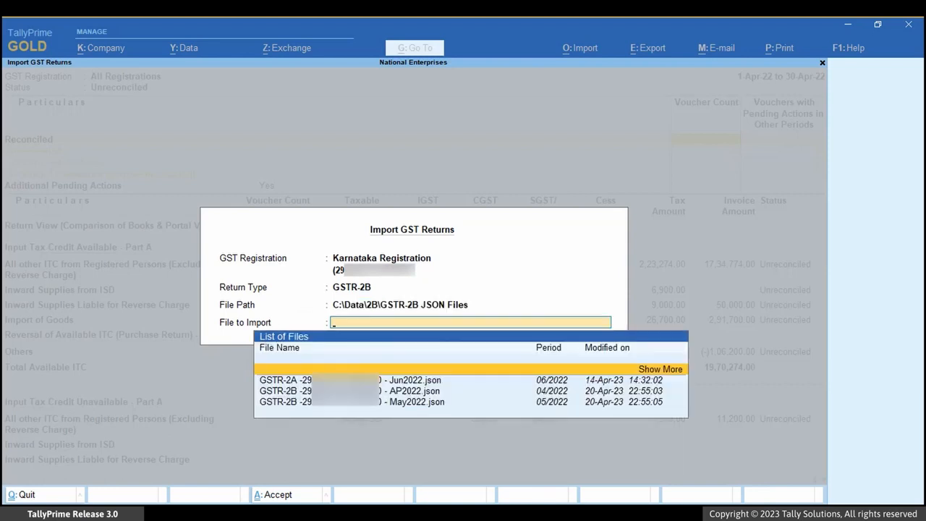
Import the GSTR-2B AP2022 JSON file for period 04/2022 and dismiss the import summary
key("Down")
key("Down")
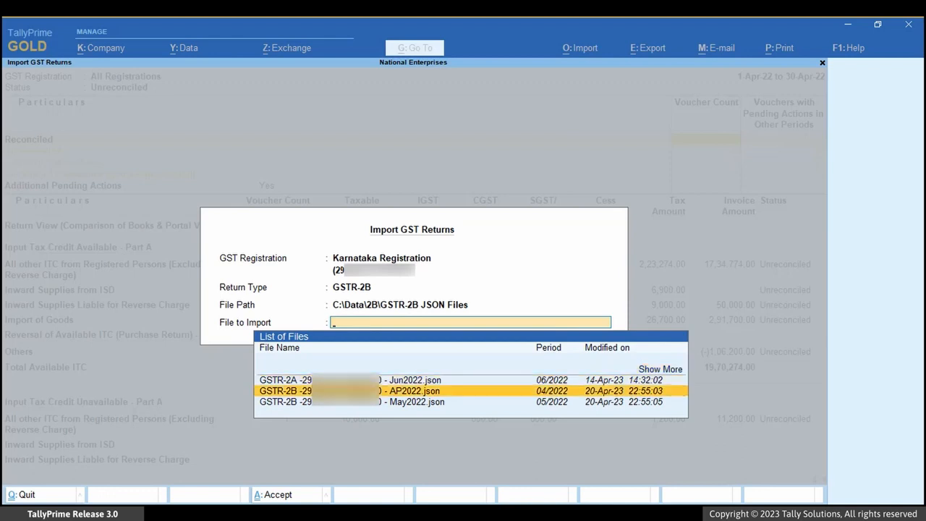
key("Return")
key("Return")
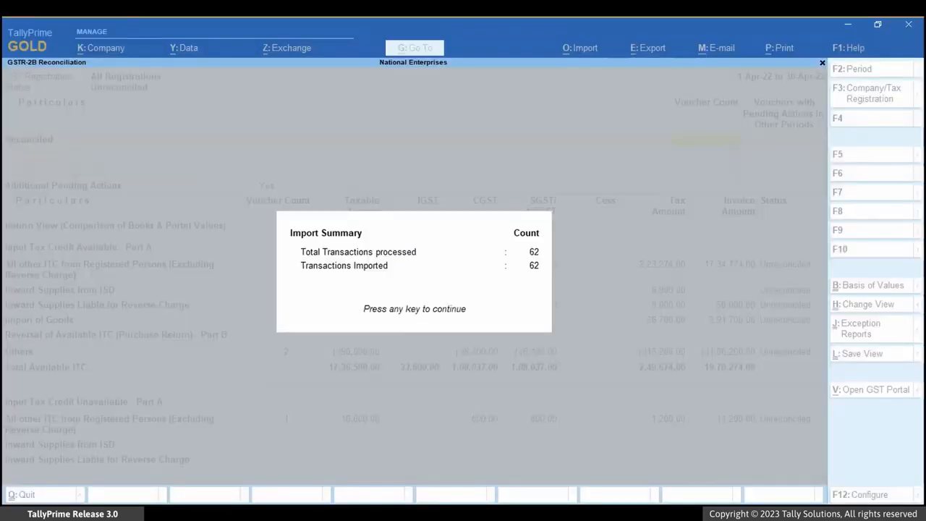
key("Return")
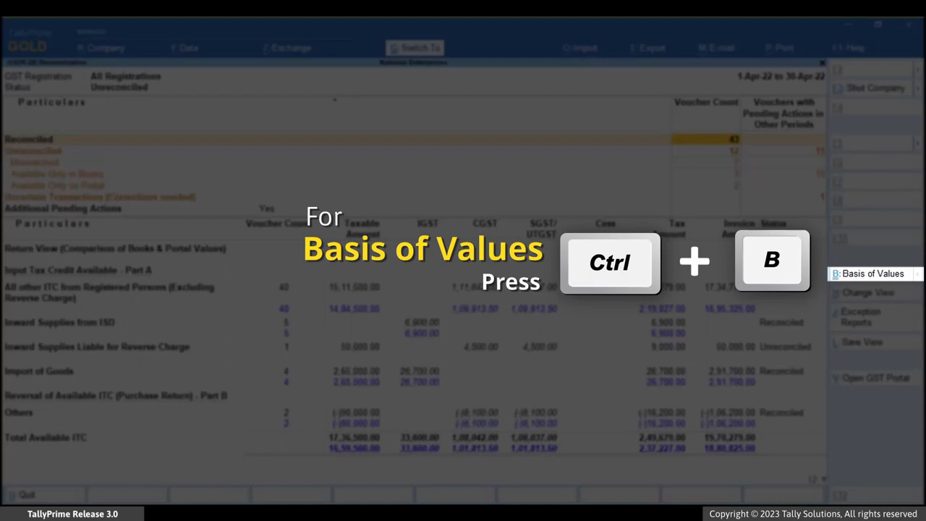
Review the Basis of Values options for which transactions the report details show, and keep All Transactions
key("ctrl+b")
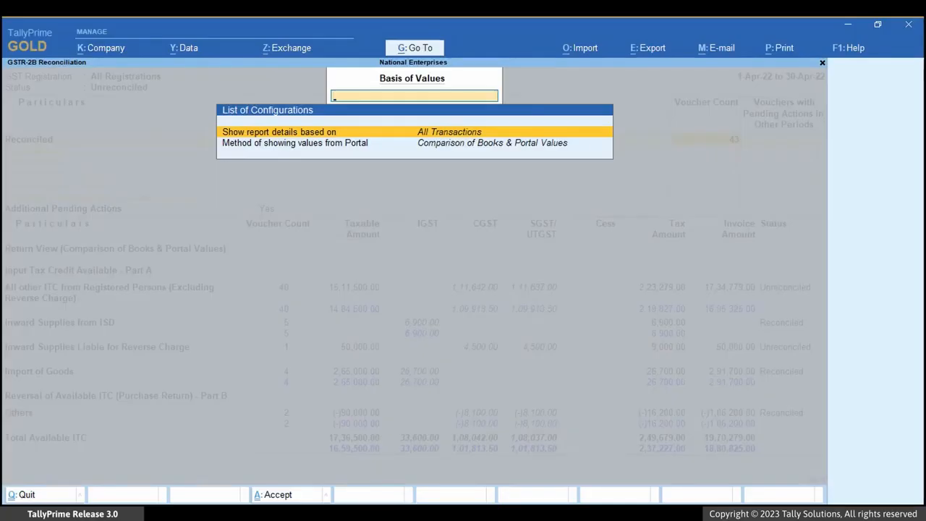
key("Return")
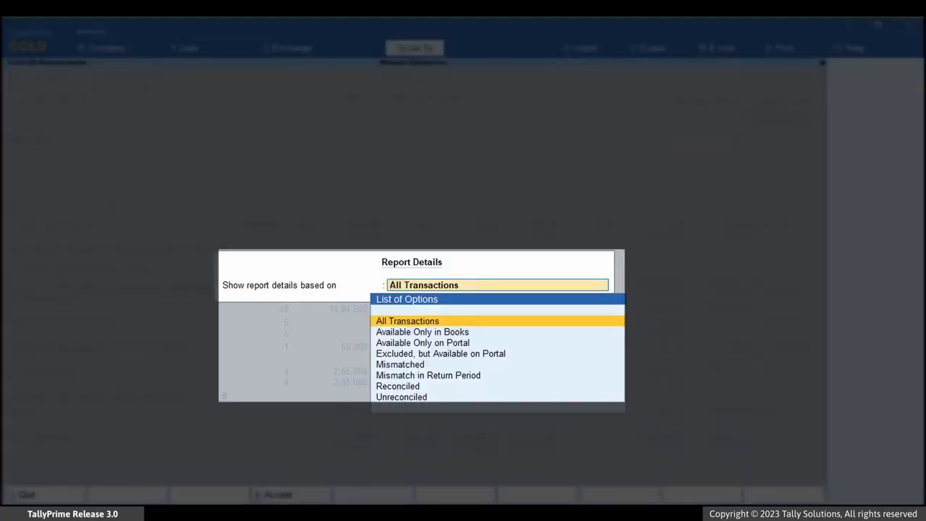
key("Down")
key("Down")
key("Down")
key("Down")
key("Down")
key("Down")
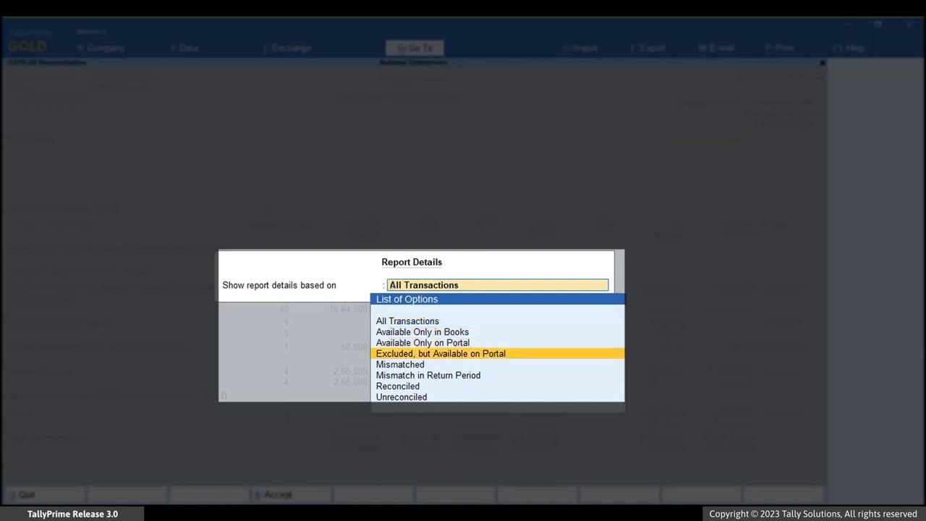
key("Down")
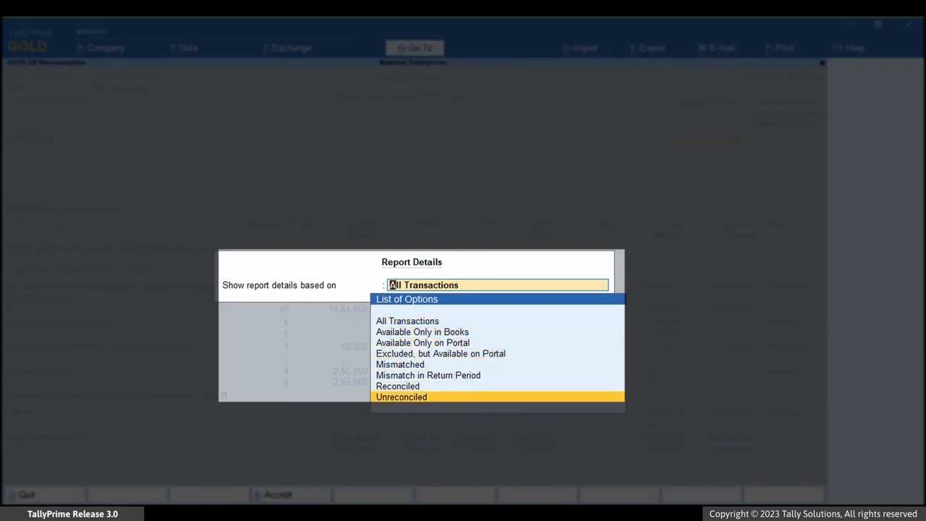
key("Up")
key("Up")
key("Up")
key("Up")
key("Up")
key("Up")
key("Up")
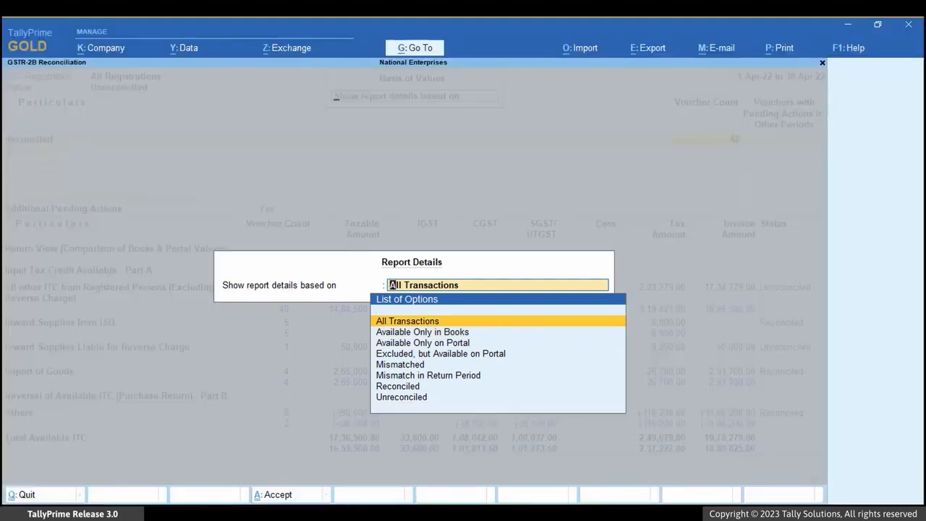
key("Return")
Set the method of showing values from Portal to Difference in Books & Portal Values and save the Basis of Values
key("Down")
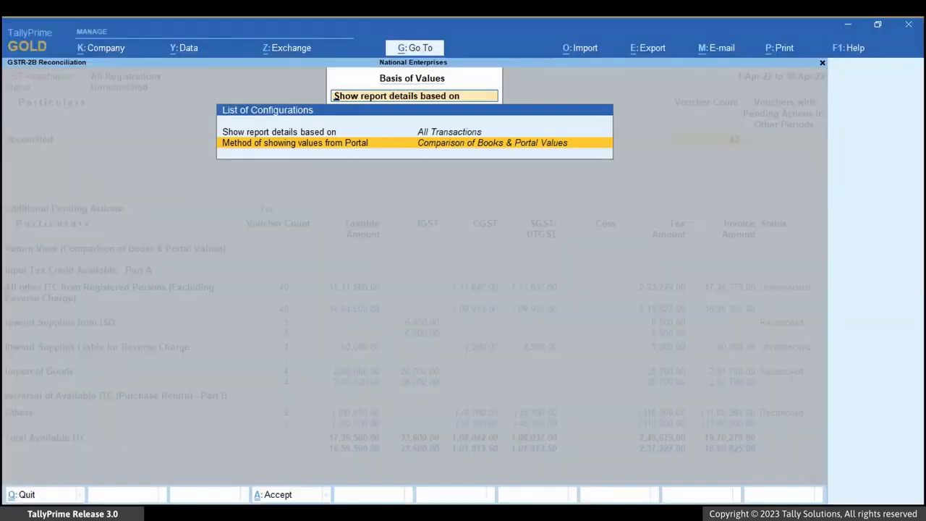
key("Return")
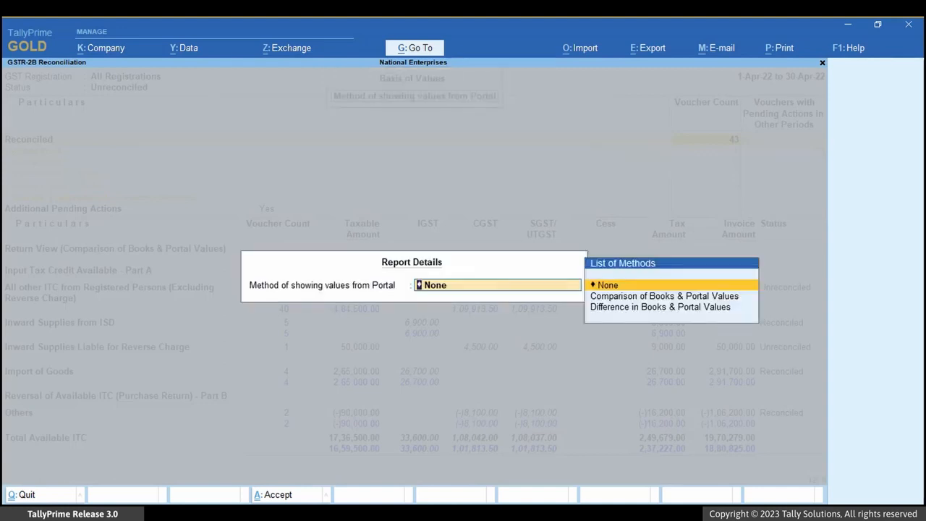
key("Down")
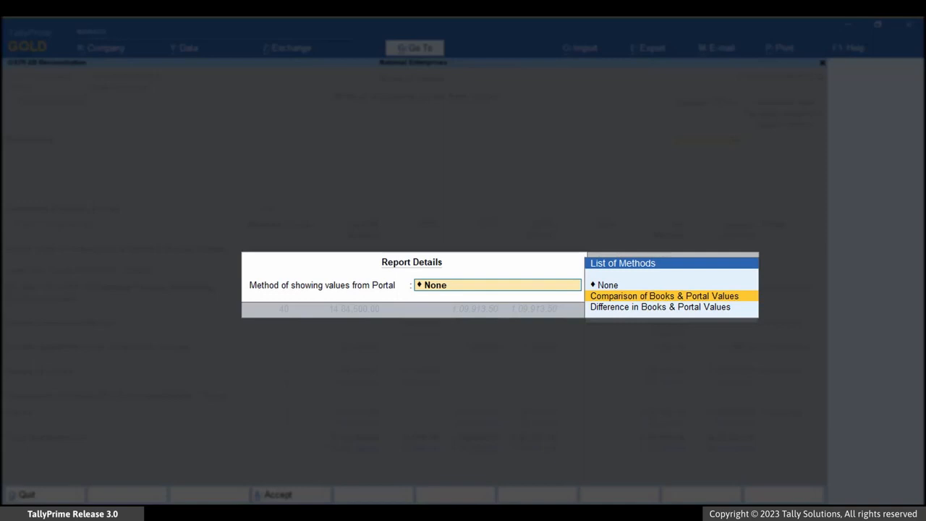
key("Down")
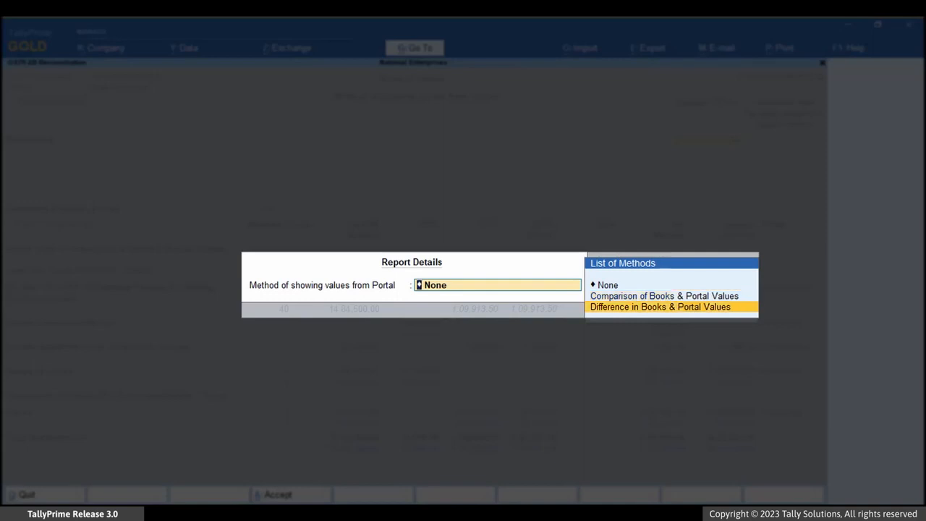
key("Return")
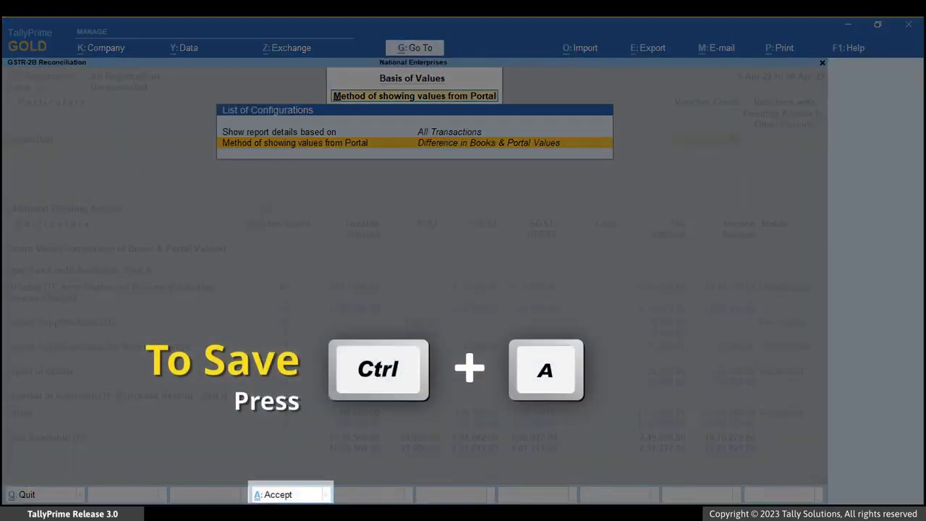
key("ctrl+a")
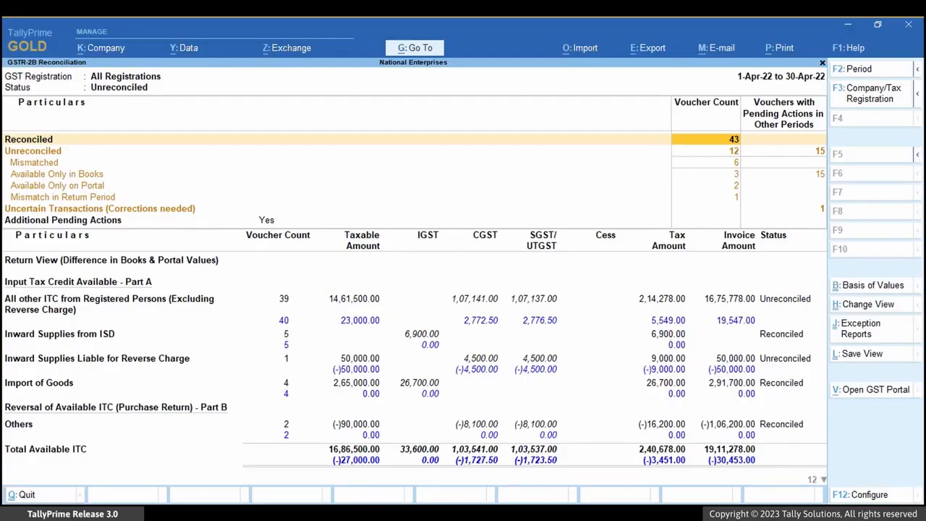
Show the reconciliation report in detail and open the party-wise summary of B2B Invoices
key("alt+F1")
key("Down")
key("Down")
key("Down")
key("Down")
key("Down")
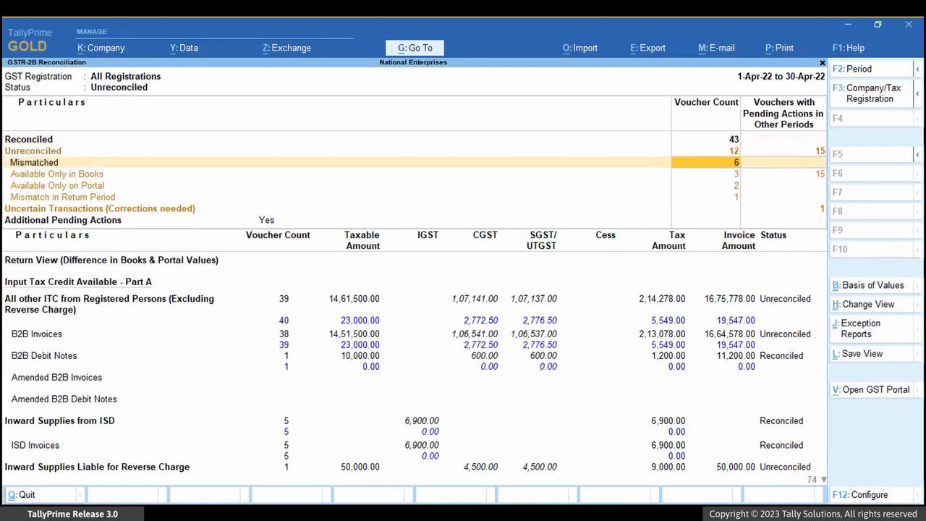
key("Down")
key("Down")
key("Down")
key("Down")
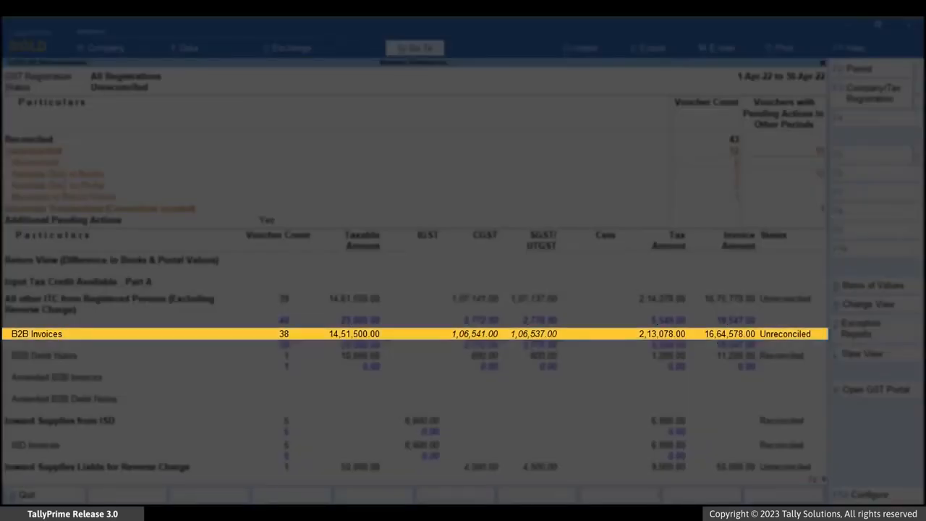
key("Return")
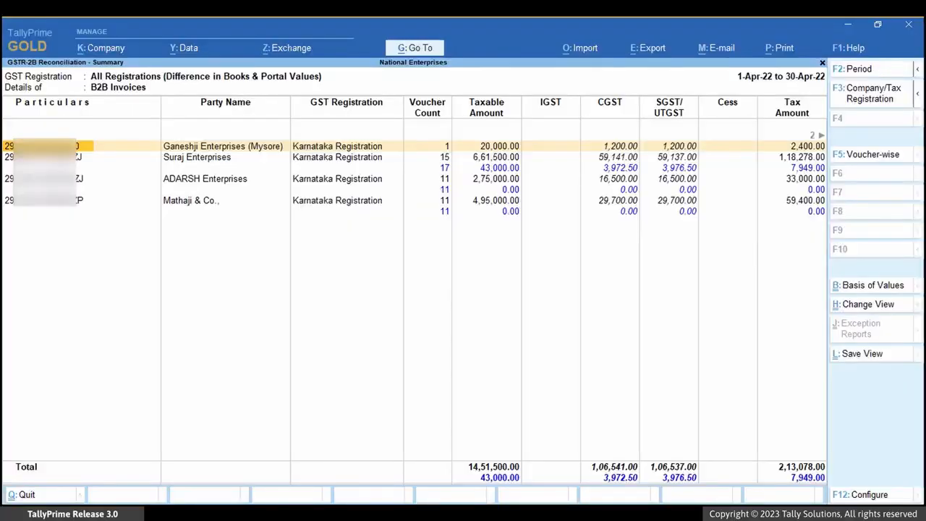
Look through the parties listed under B2B Invoices and return to the GSTR-2B Reconciliation report
key("Down")
key("Down")
key("Down")
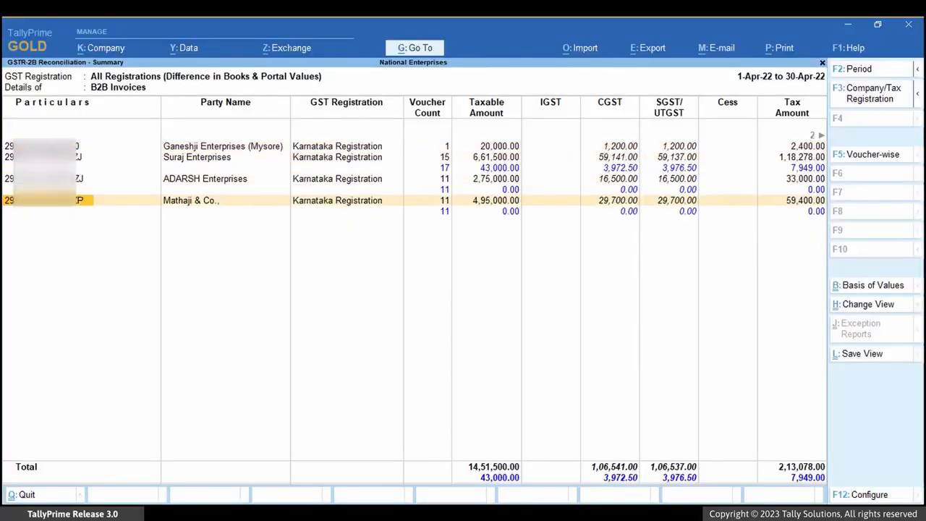
key("Escape")
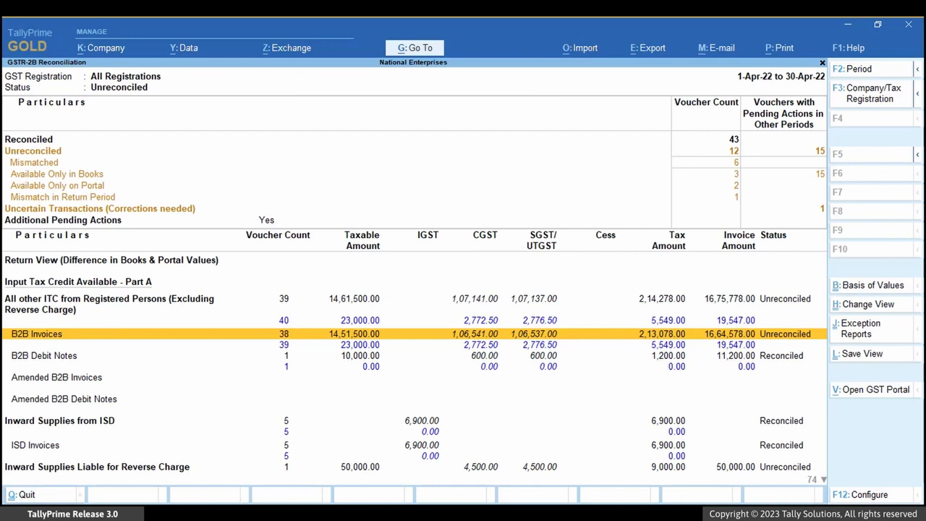
Drill down from All other ITC from Registered Persons (Excluding Reverse Charge) to its B2B Invoices
key("Up")
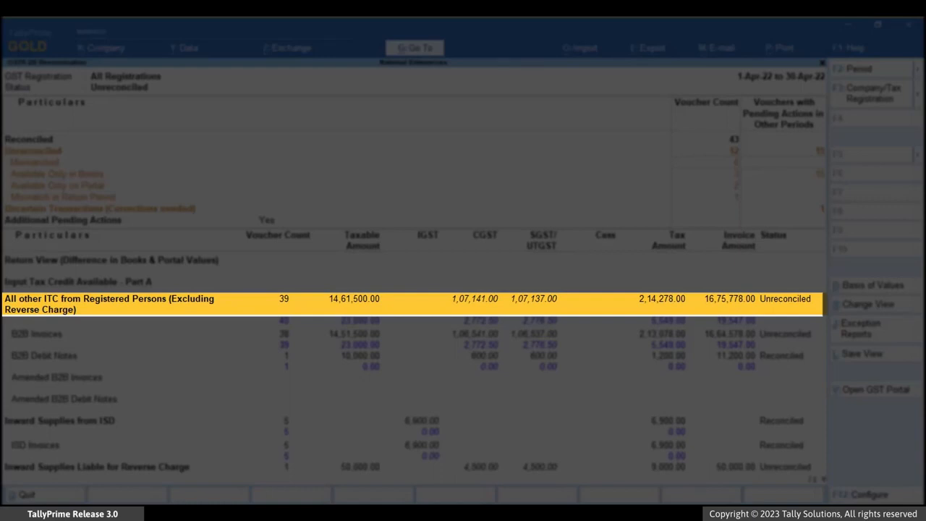
key("Return")
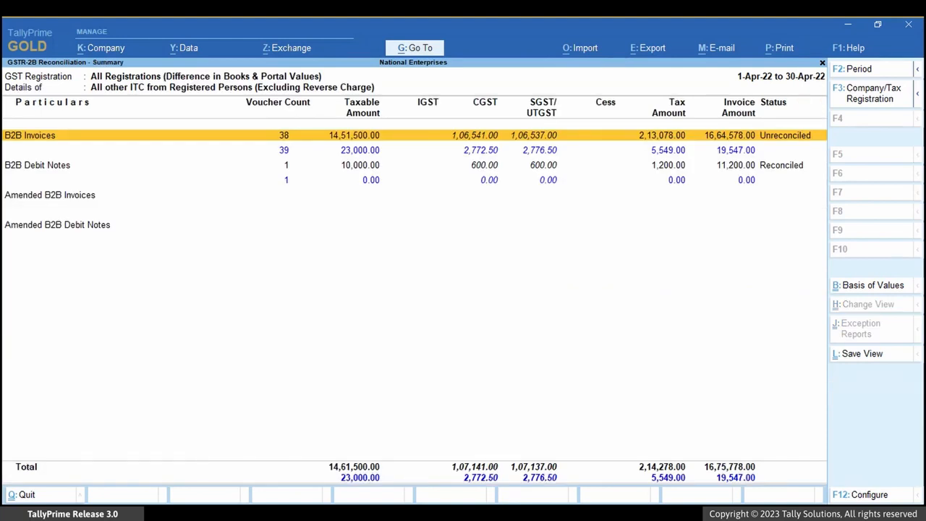
key("Return")
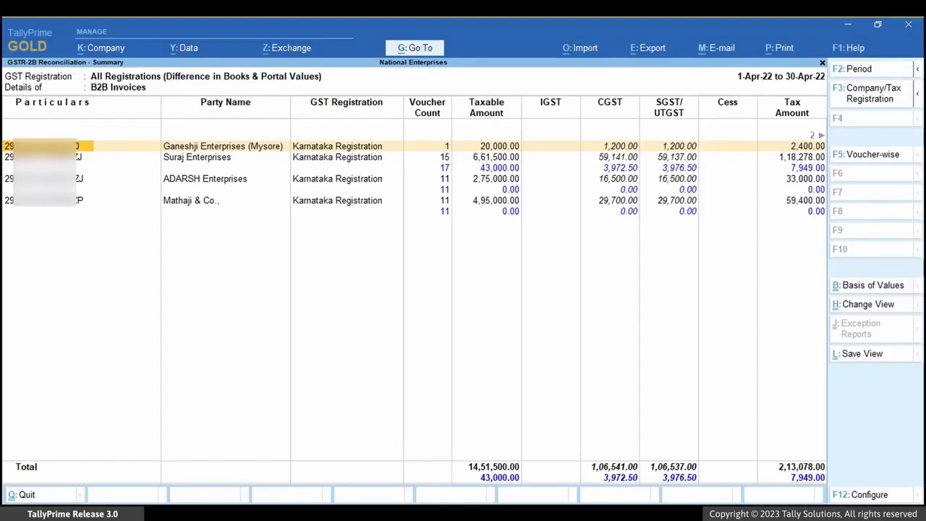
Check the GST Status column for each party in the B2B Invoices summary and return to the main reconciliation report
key("Right")
key("Right")
key("Right")
key("Right")
key("Right")
key("Right")
key("Right")
key("Right")
key("Right")
key("Right")
key("Right")
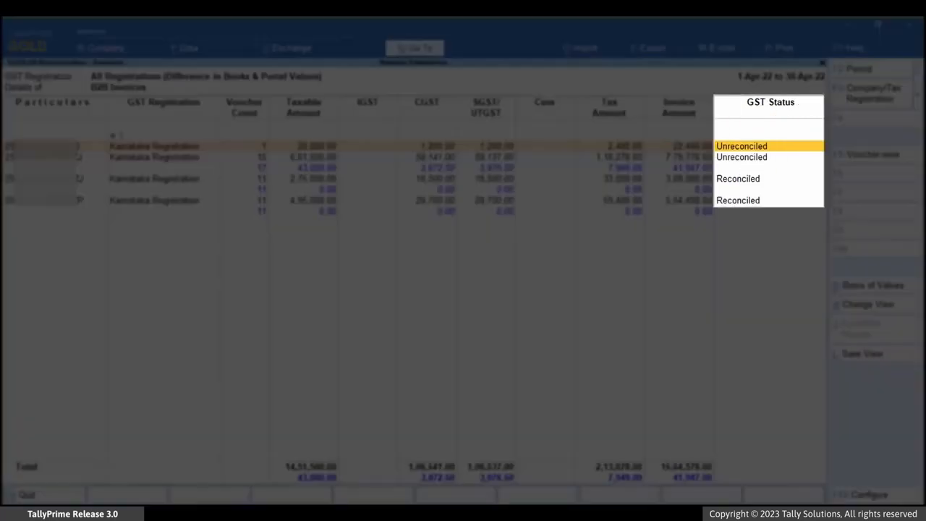
key("Return")
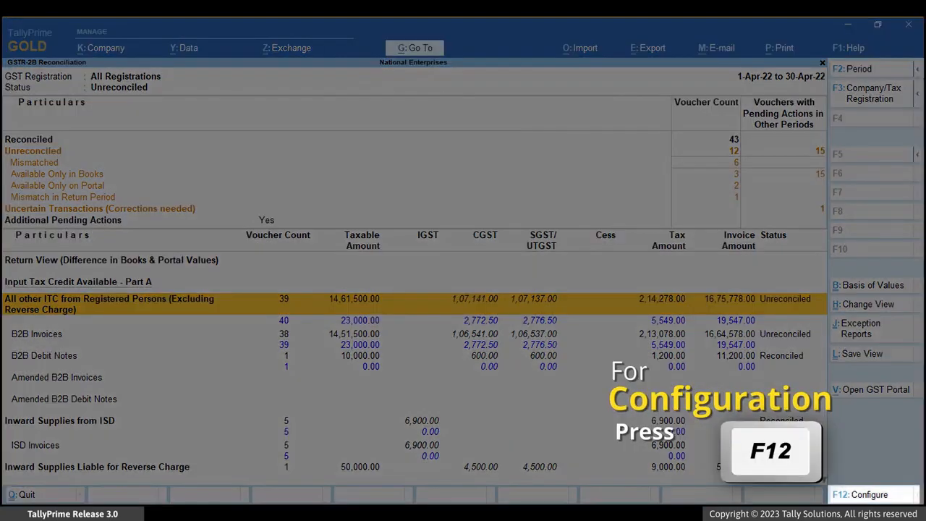
Configure the report to match transactions by ignoring difference in Books and Portal values, allowing a difference of up to 2
key("F12")
key("Down")
key("Down")
key("Down")
key("Down")
key("Down")
key("Down")
key("Down")
key("Down")
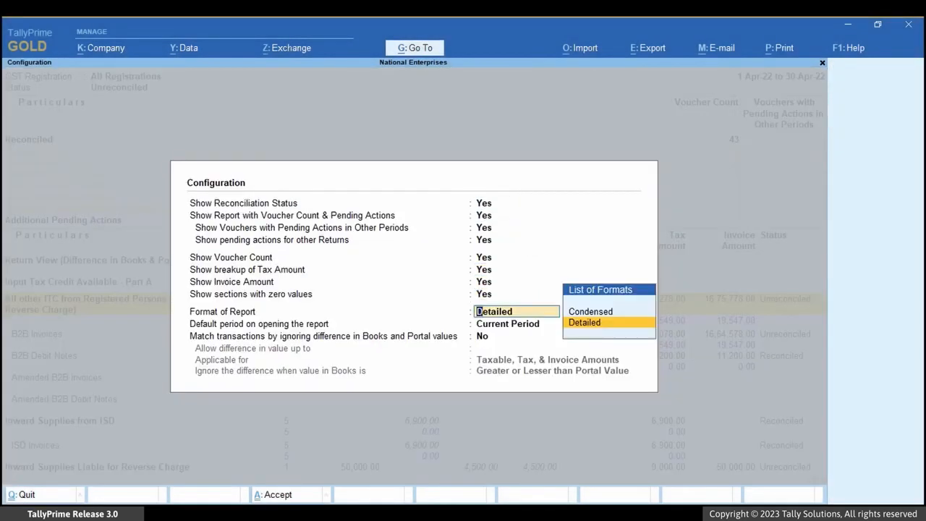
key("Return")
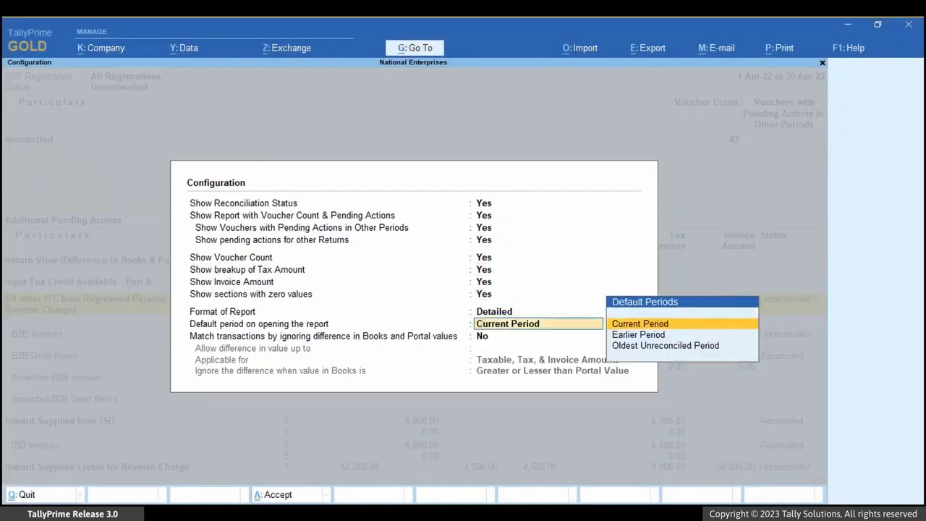
key("Return")
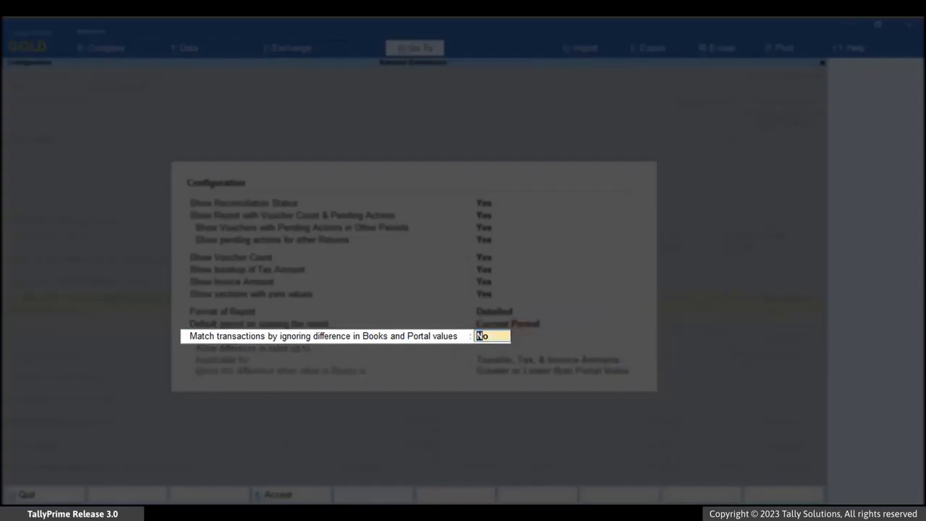
key("y")
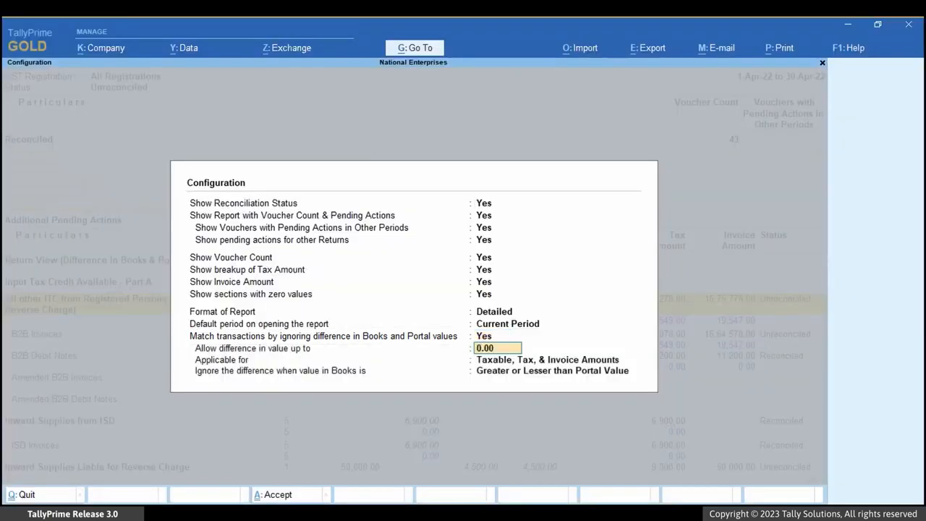
type("2")
key("Return")
key("Return")
key("Return")
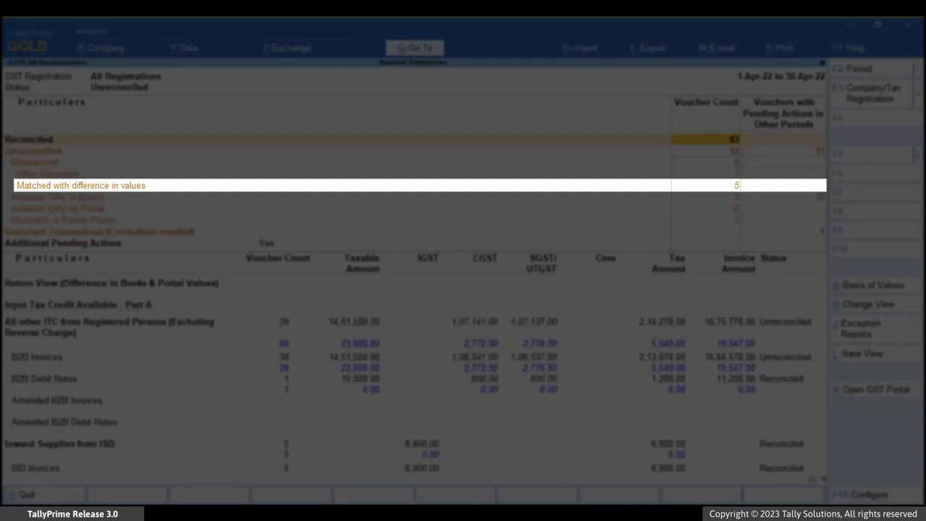
Open the list of vouchers under Matched with difference in values
key("Down")
key("Down")
key("Down")
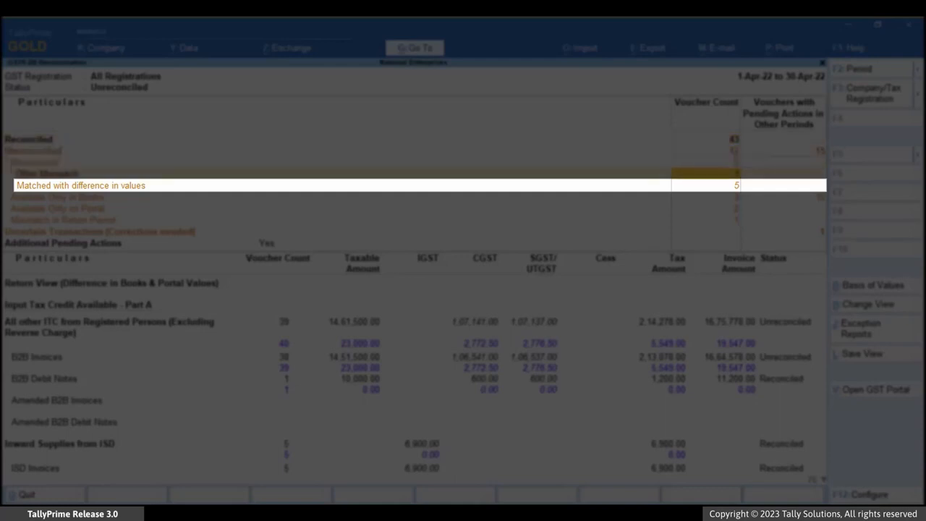
key("Down")
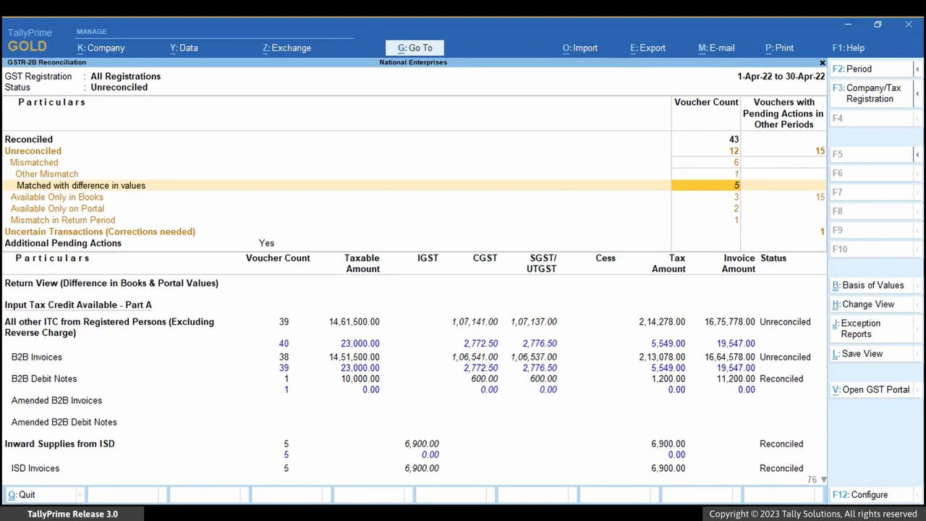
key("Return")
Set the GST status of the Suraj Enterprises purchase voucher SRJ/118 to Reconciled and leave the voucher list
key("Down")
key("space")
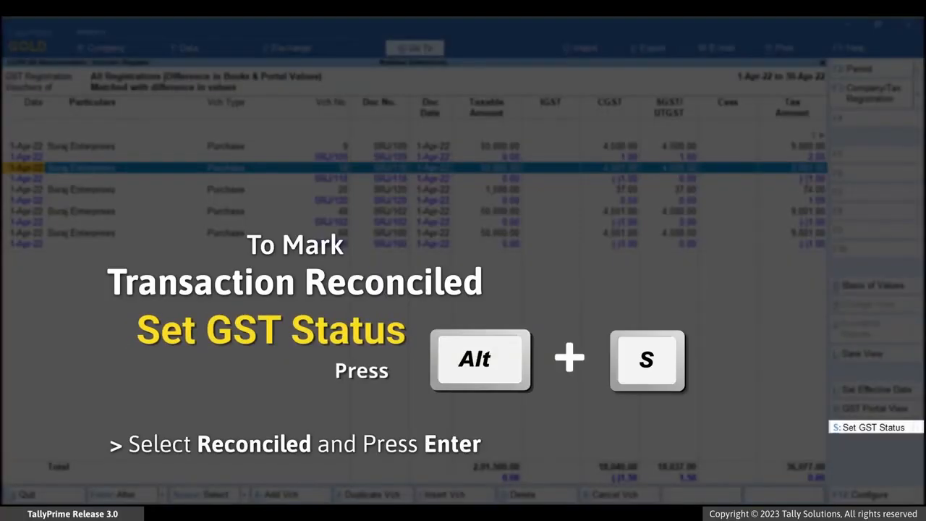
key("alt+s")
key("BackSpace")
key("Down")
key("Down")
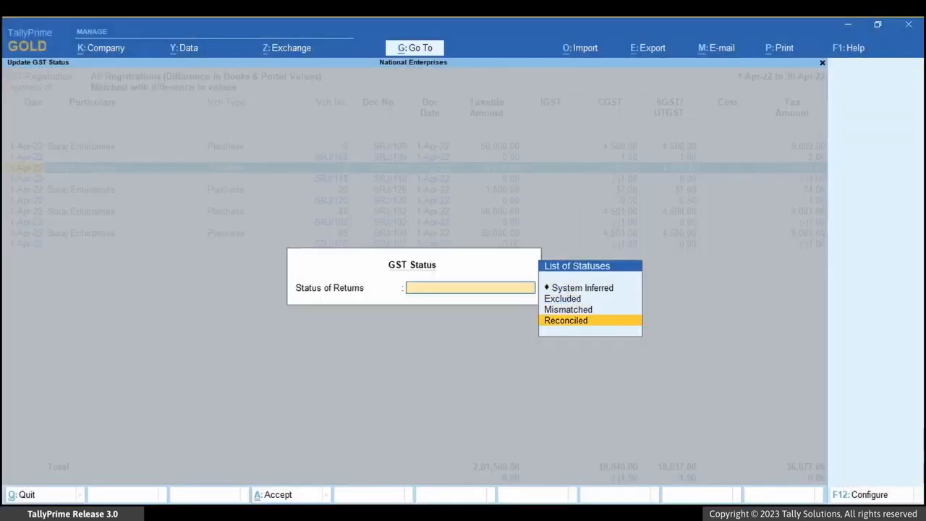
key("Return")
key("Escape")
Open the Suraj Enterprises voucher register through All other ITC from Registered Persons and its B2B Invoices
key("Down")
key("Down")
key("Down")
key("Down")
key("Down")
key("Down")
key("Down")
key("Down")
key("Down")
key("Down")
key("Return")
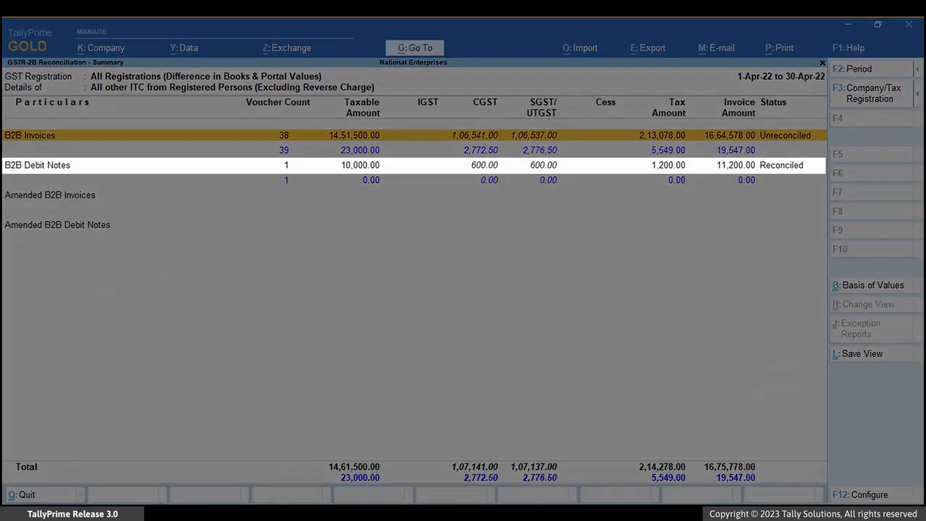
key("Return")
key("Down")
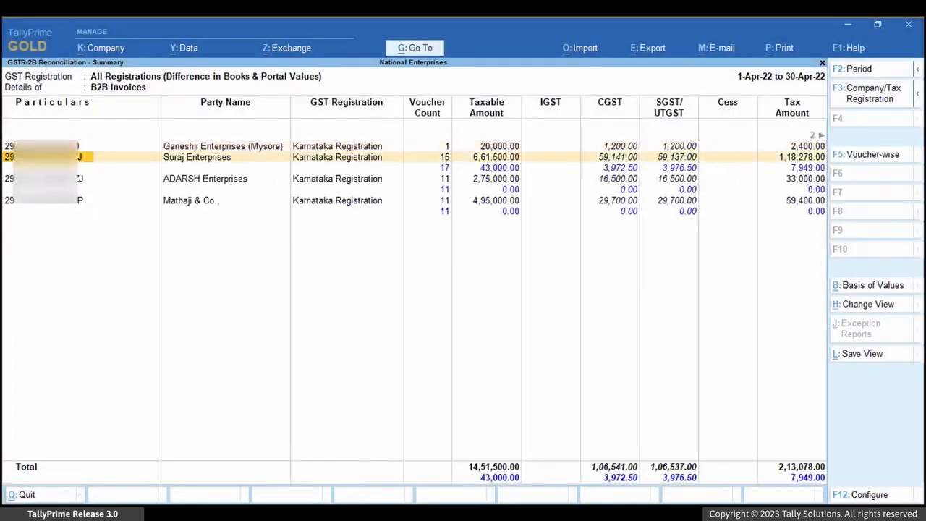
key("Return")
Examine the Suraj Enterprises voucher register down to the Reconciled Manually section
key("Down")
key("Down")
key("Down")
key("Down")
key("Down")
key("Down")
key("Down")
key("Down")
key("Down")
key("Down")
key("Down")
key("Down")
key("Down")
key("Down")
key("Down")
key("Down")
key("Down")
key("Down")
key("Down")
key("Down")
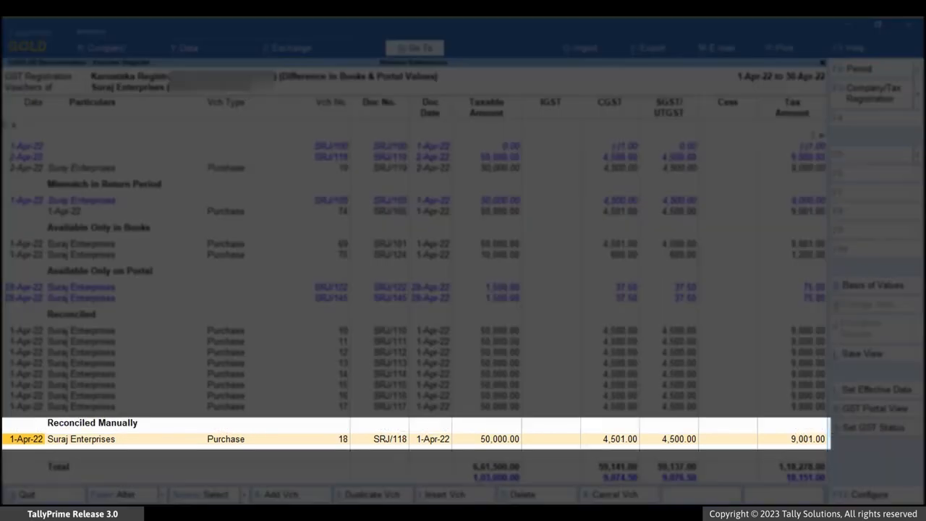
Open the purchase voucher with document number SRJ/109 from the Mismatched section for alteration
key("Up")
key("Up")
key("Up")
key("Up")
key("Up")
key("Up")
key("Up")
key("Up")
key("Up")
key("Up")
key("Up")
key("Up")
key("Up")
key("Up")
key("Up")
key("Up")
key("Up")
key("Up")
key("Up")
key("Up")
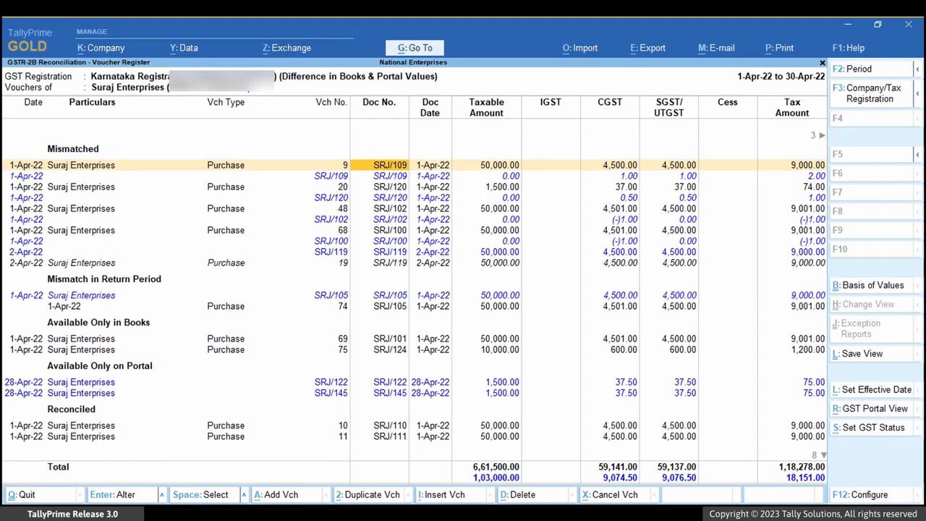
key("Return")
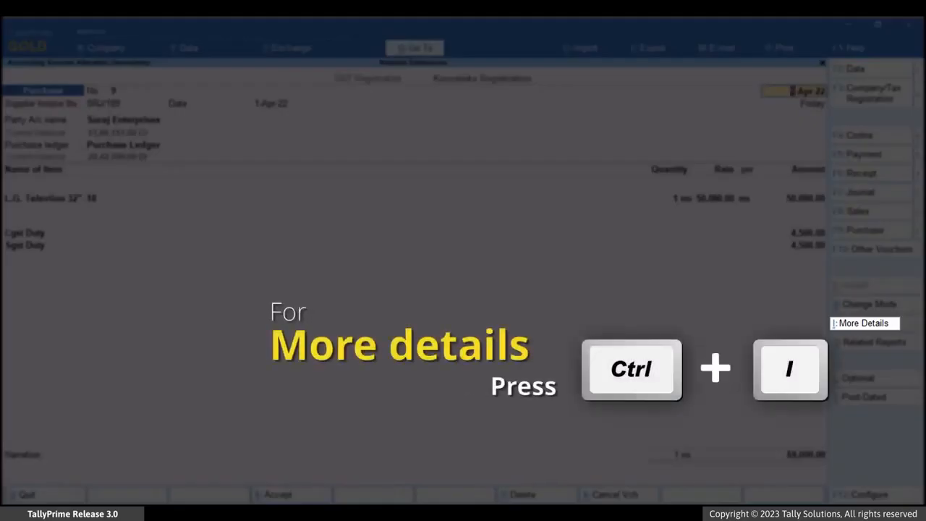
Find the voucher's additional details matching "Stat" and open GST Status
key("ctrl+i")
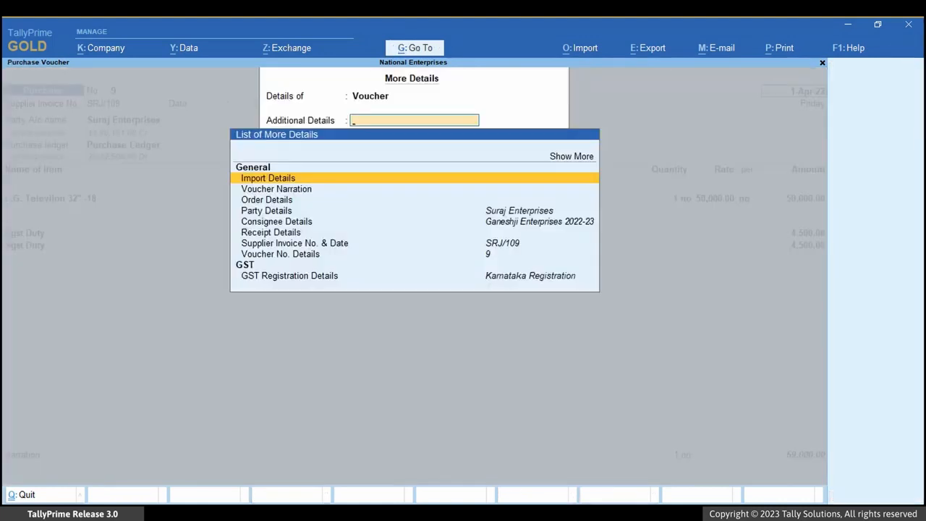
type("Stat")
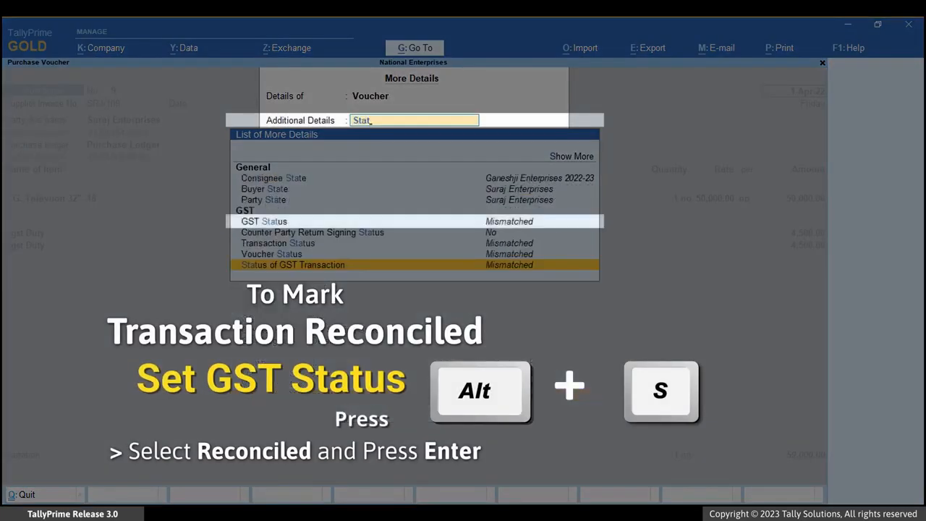
key("Up")
key("Up")
key("Up")
key("Up")
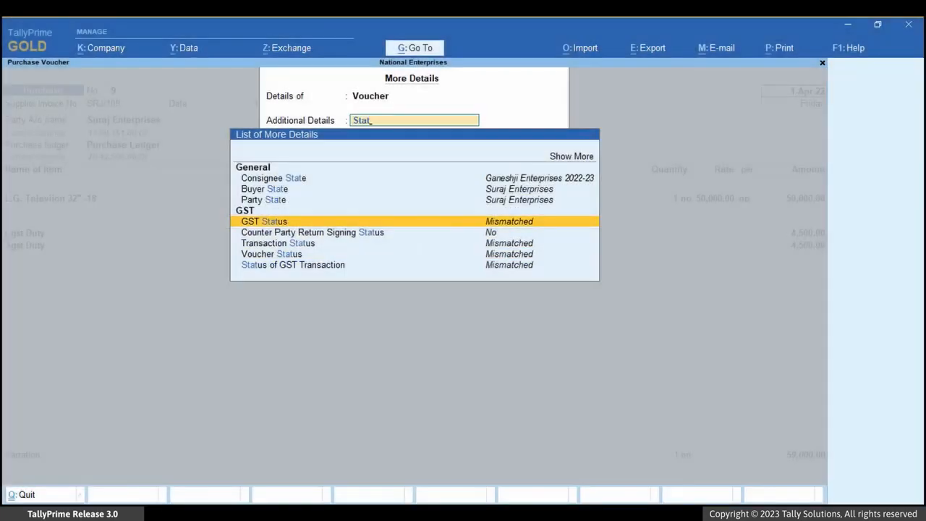
key("Return")
Set the GSTR-2A and GSTR-2B statuses of voucher SRJ/109 to Reconciled and save the voucher
key("Down")
key("Down")
key("Down")
key("Down")
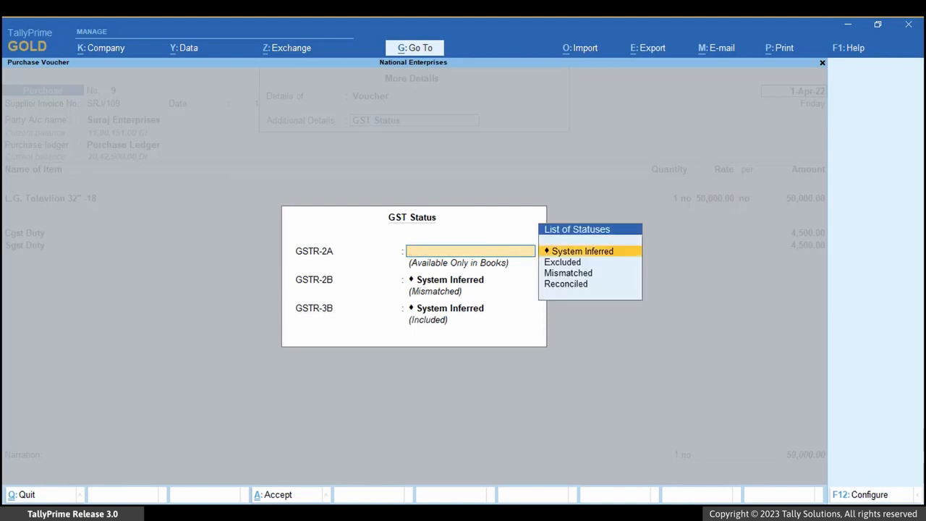
key("Return")
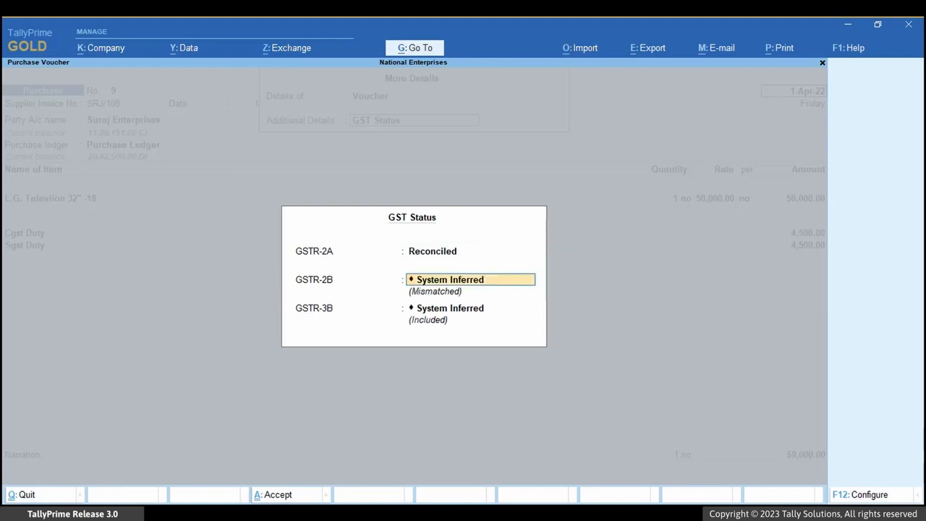
key("Down")
key("Down")
key("Down")
key("Return")
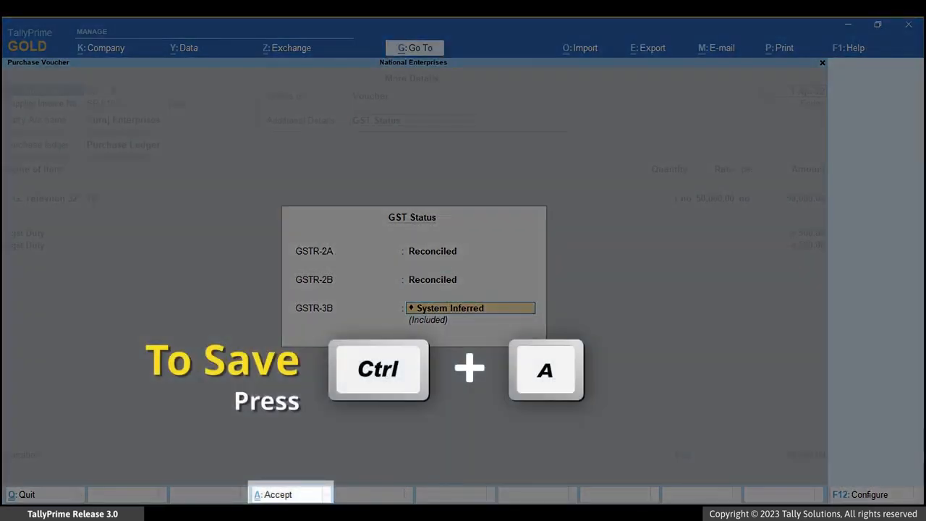
key("ctrl+a")
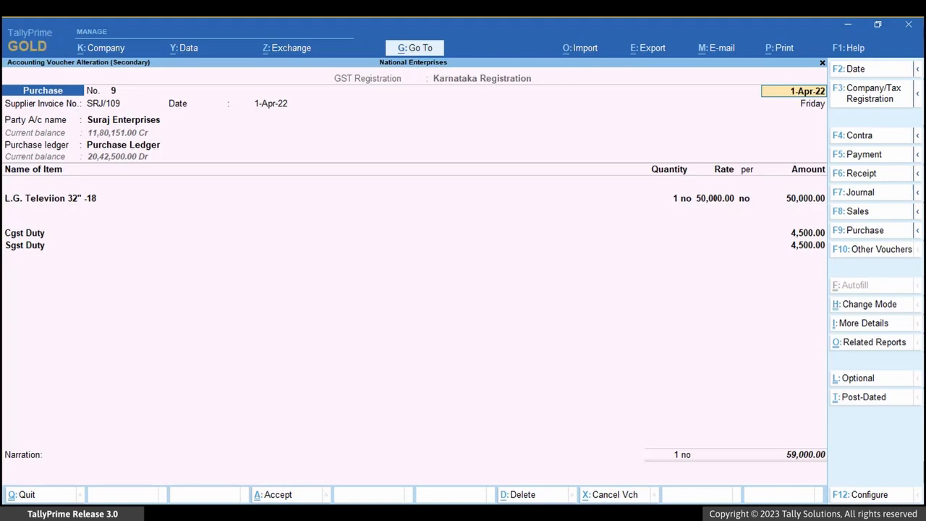
key("ctrl+a")
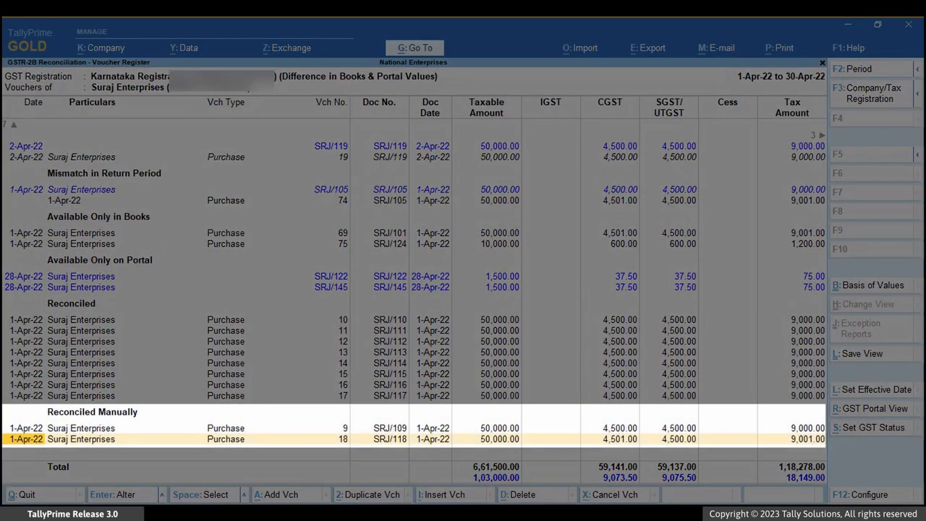
Set the GST status of purchase voucher SRJ/120 in the Mismatched section to Reconciled from the voucher register
key("Up")
key("Up")
key("Up")
key("Up")
key("Up")
key("Up")
key("Up")
key("Up")
key("Up")
key("Up")
key("Up")
key("Up")
key("Up")
key("Up")
key("Up")
key("Up")
key("Up")
key("Up")
key("Up")
key("Up")
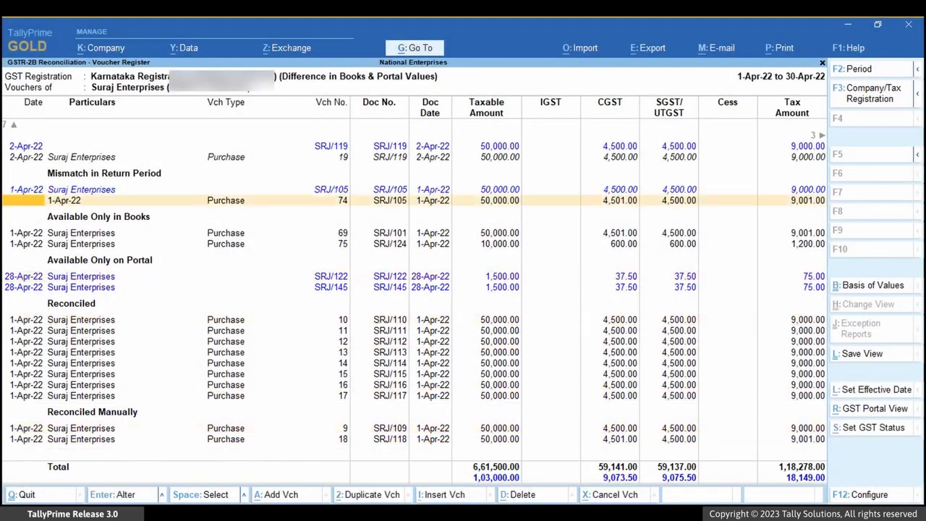
key("Up")
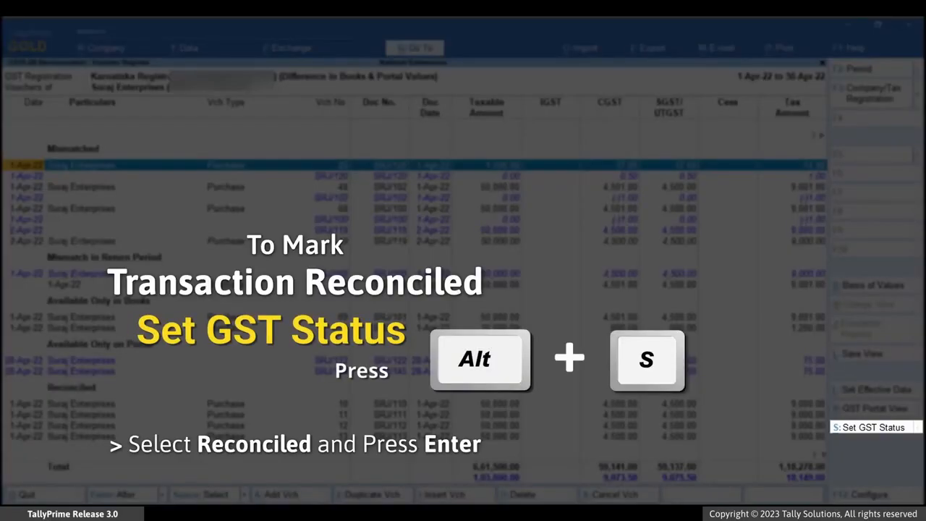
key("alt+s")
key("Down")
key("Down")
key("Down")
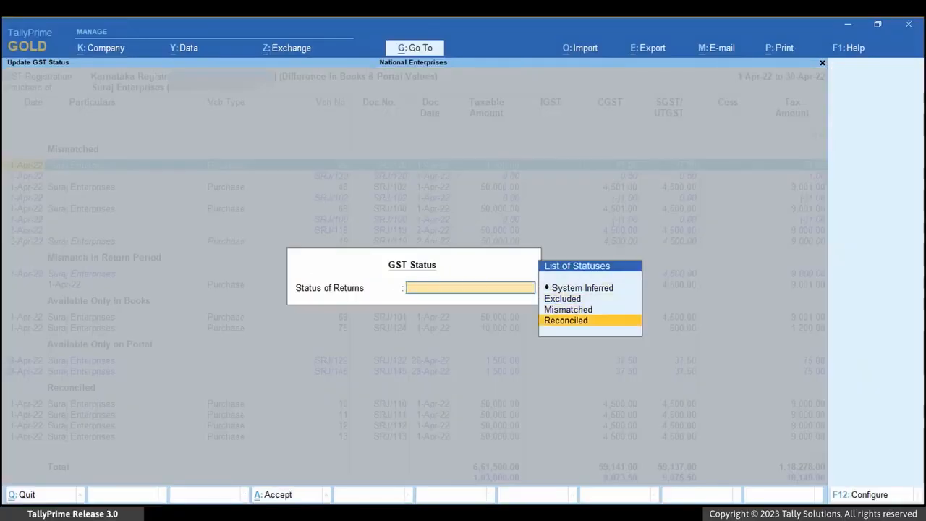
key("Return")
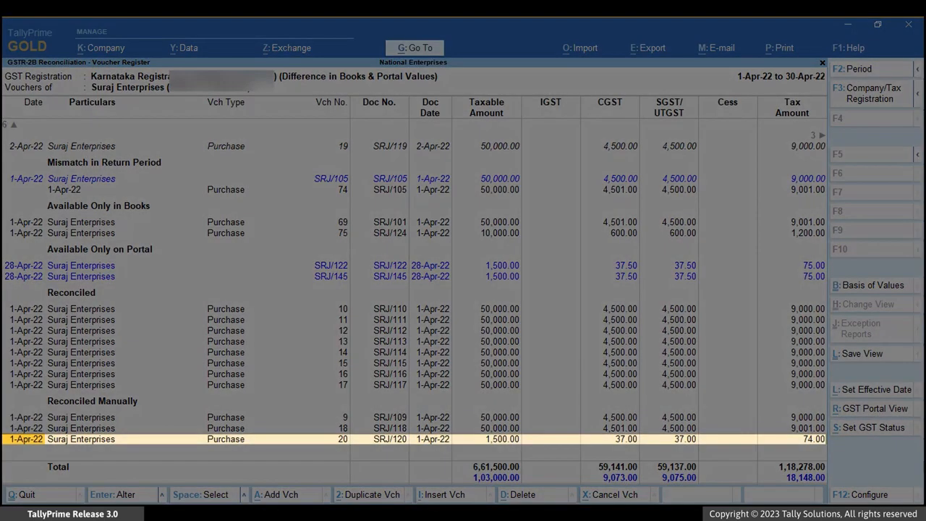
Show the B2B Invoices voucher-wise and set the GST status of mismatched purchase voucher SRJ/100 to Reconciled
key("Escape")
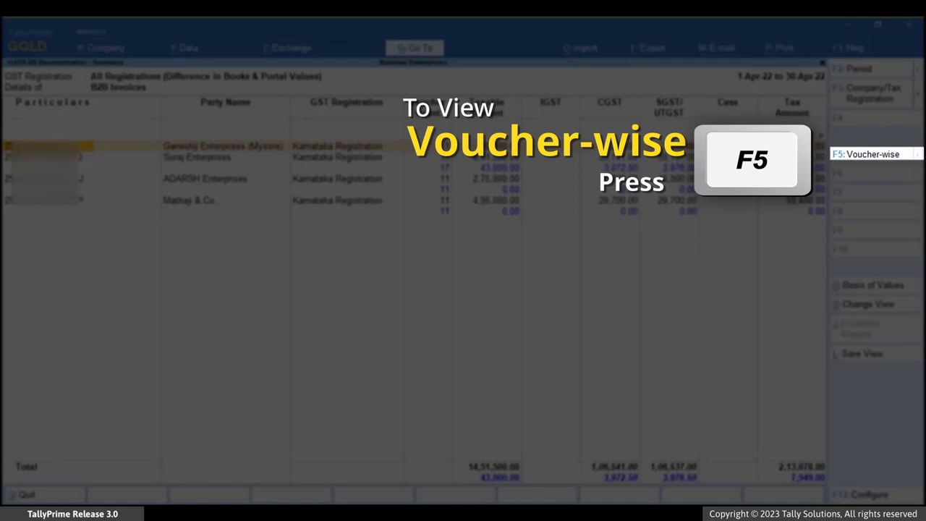
key("F5")
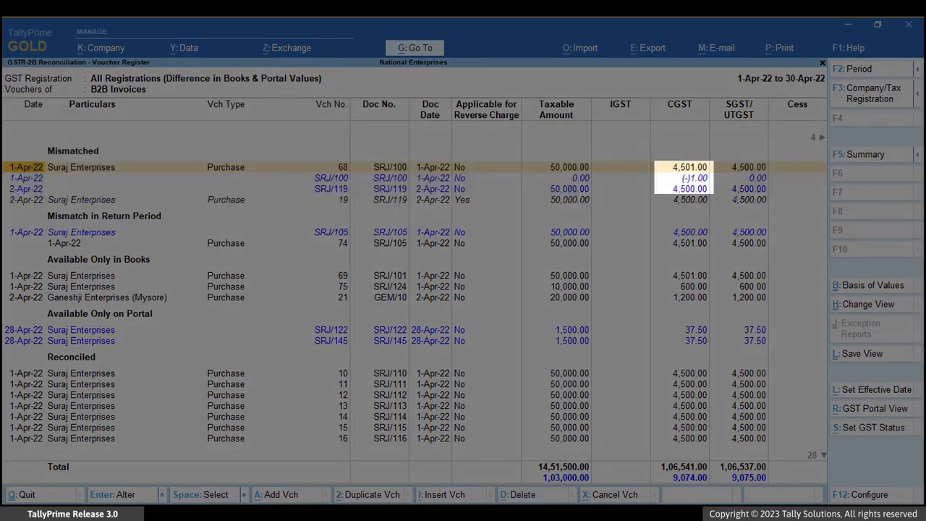
key("space")
key("alt+s")
key("Down")
key("Down")
key("Down")
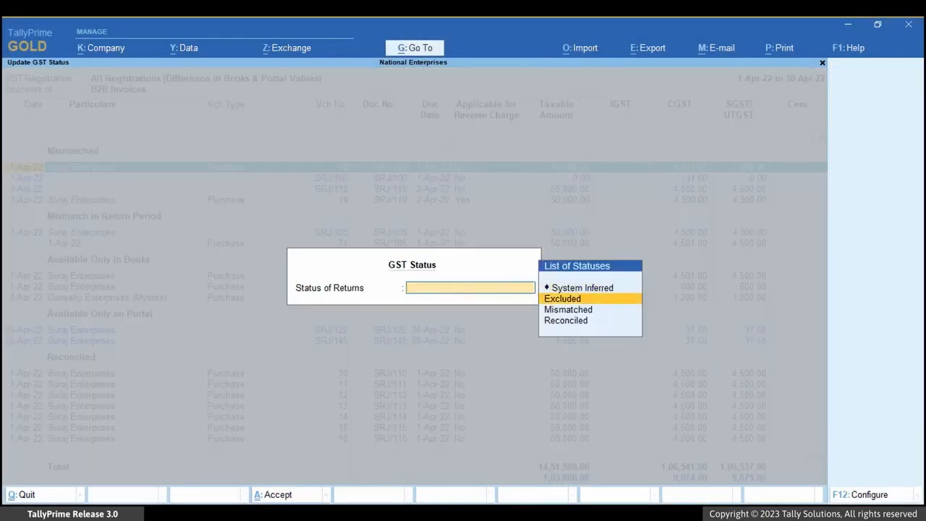
key("Return")
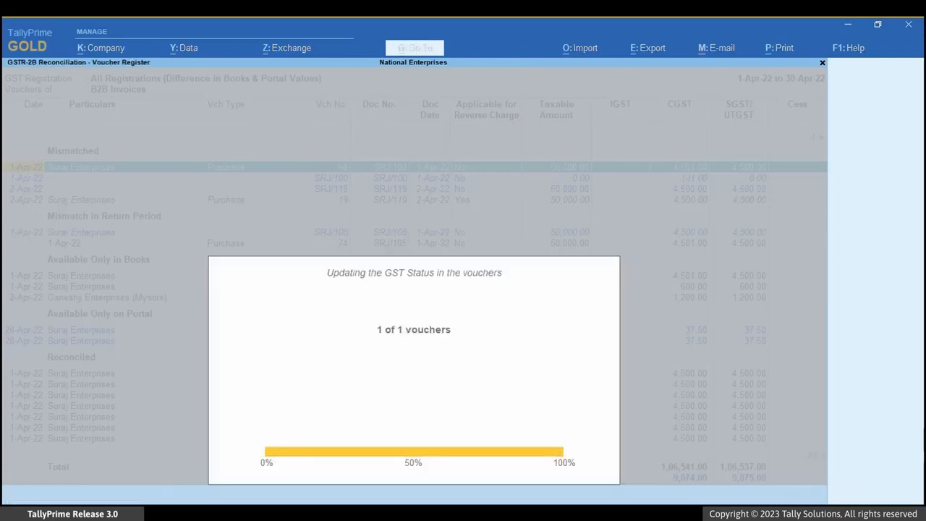
Open mismatched purchase voucher SRJ/119 for alteration and bring up the GST Rate and Related Details of its stock item
key("Up")
key("Up")
key("Up")
key("Up")
key("Up")
key("Up")
key("Up")
key("Up")
key("Up")
key("Up")
key("Up")
key("Up")
key("Up")
key("Up")
key("Up")
key("Up")
key("Up")
key("Up")
key("Up")
key("Up")
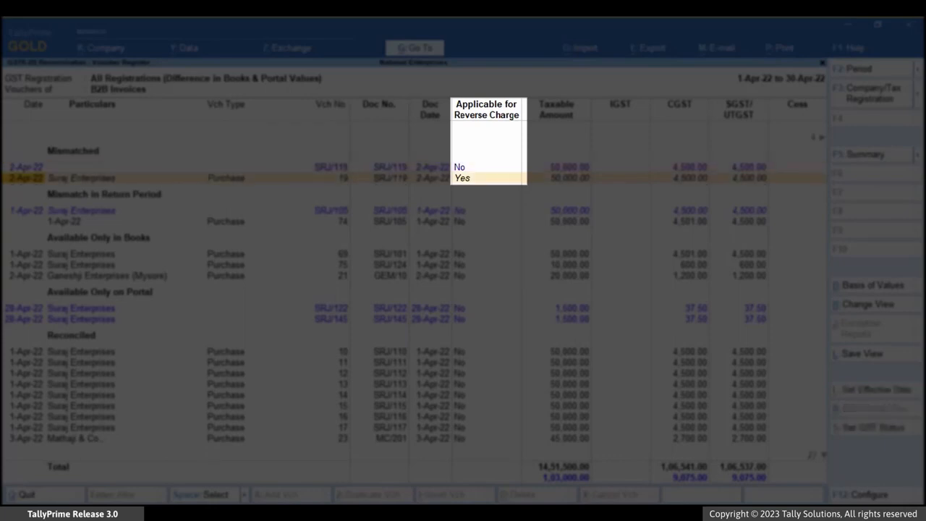
key("Down")
key("Return")
key("Return")
key("Return")
key("Return")
key("Return")
key("Return")
key("Return")
key("Return")
key("Return")
key("Return")
key("Return")
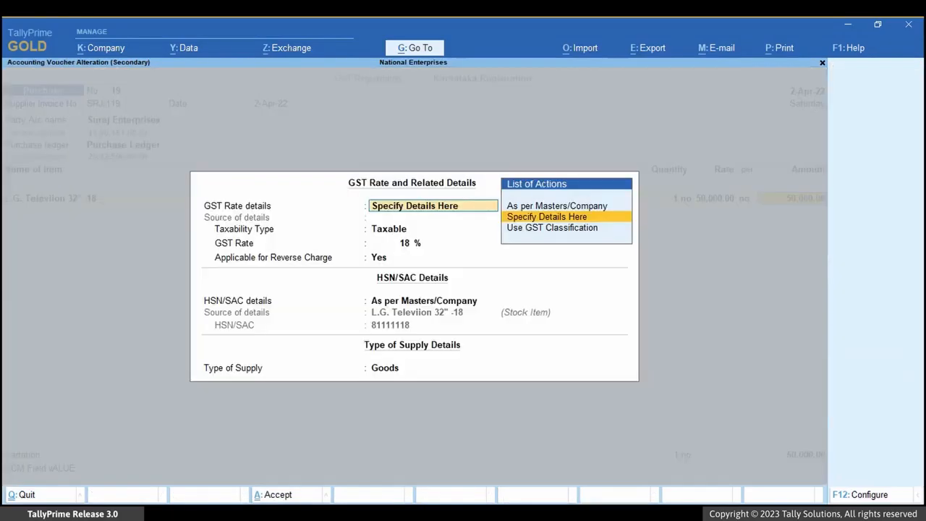
Set Applicable for Reverse Charge to No for the item and save purchase voucher SRJ/119
key("Return")
key("Return")
key("Return")
type("no")
key("Return")
key("Return")
key("Return")
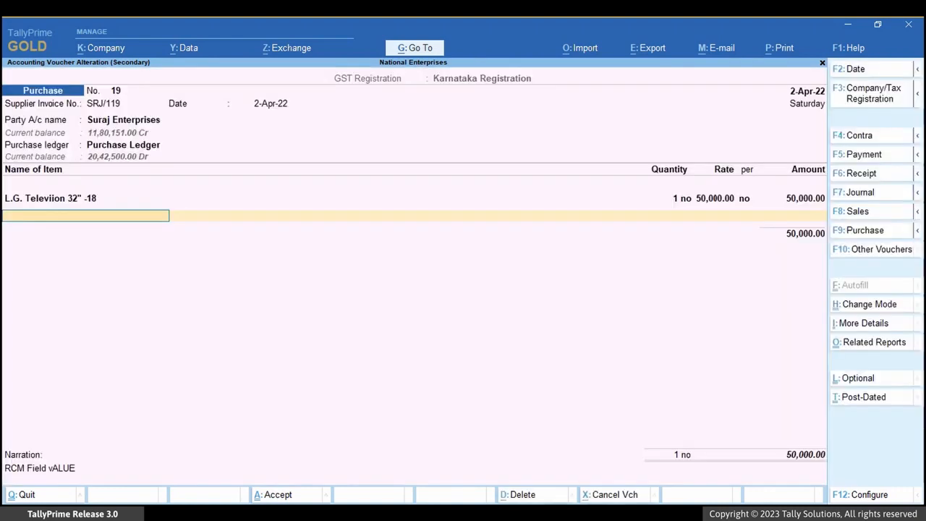
key("ctrl+a")
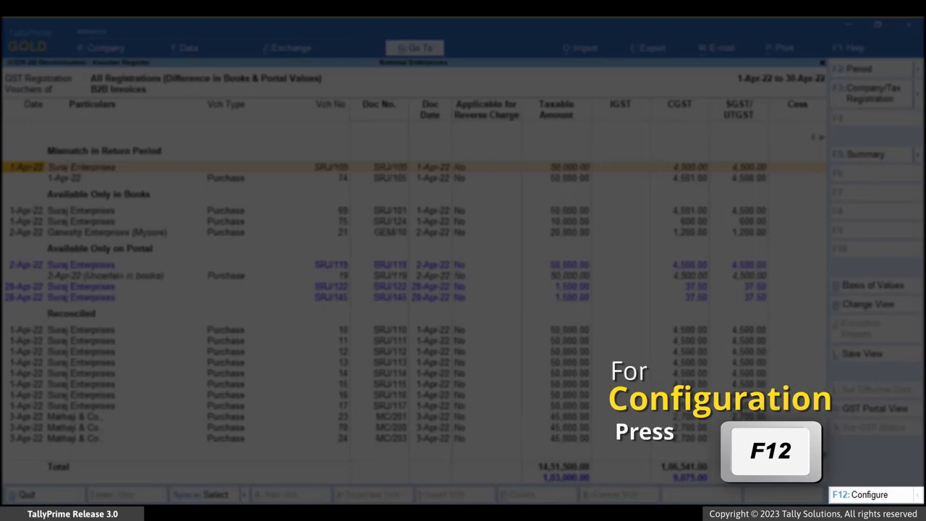
Configure the voucher register to show the Effective Date for Return
key("F12")
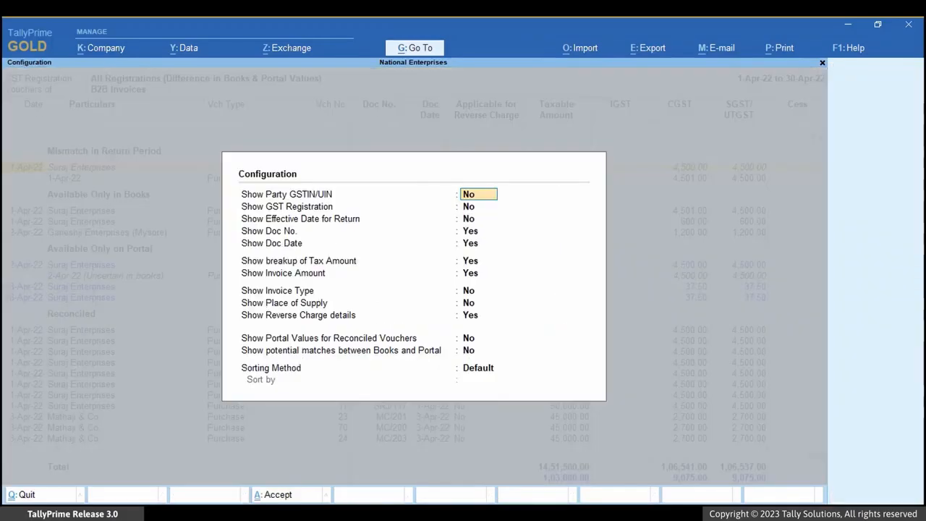
key("Return")
key("Return")
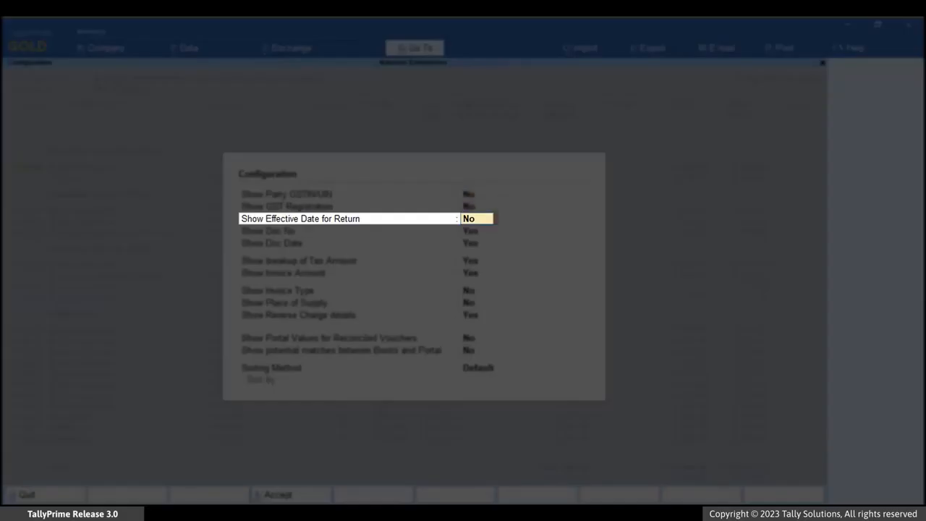
key("y")
key("Return")
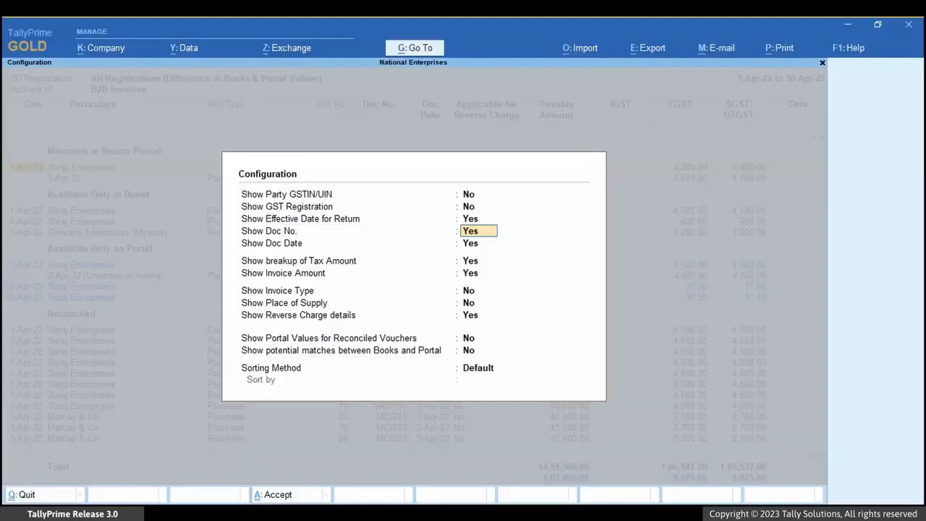
key("ctrl+a")
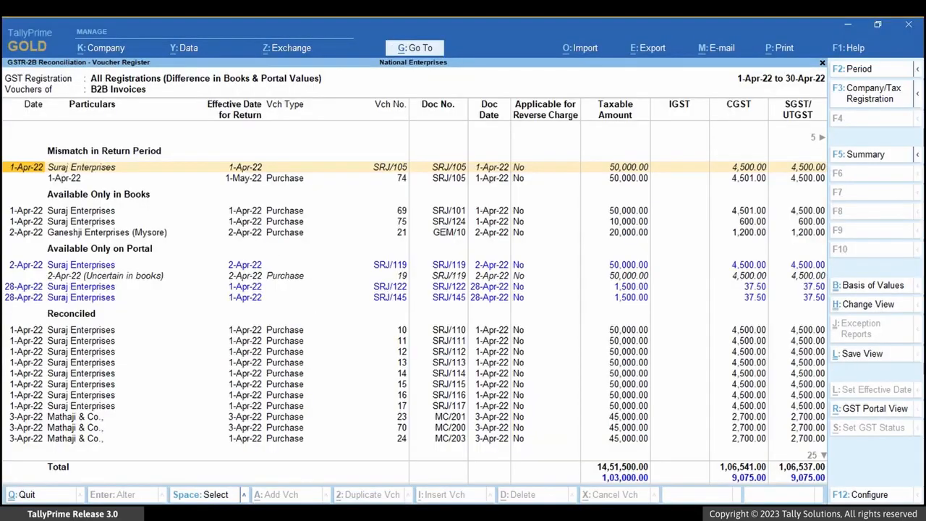
Set the GST return effective date of purchase voucher SRJ/105 under Mismatch in Return Period to 1-Apr
key("Down")
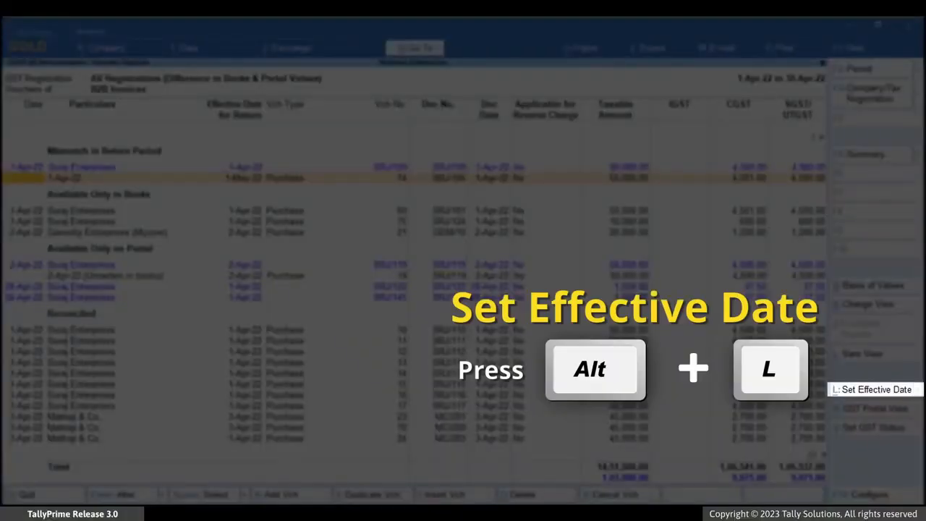
key("alt+l")
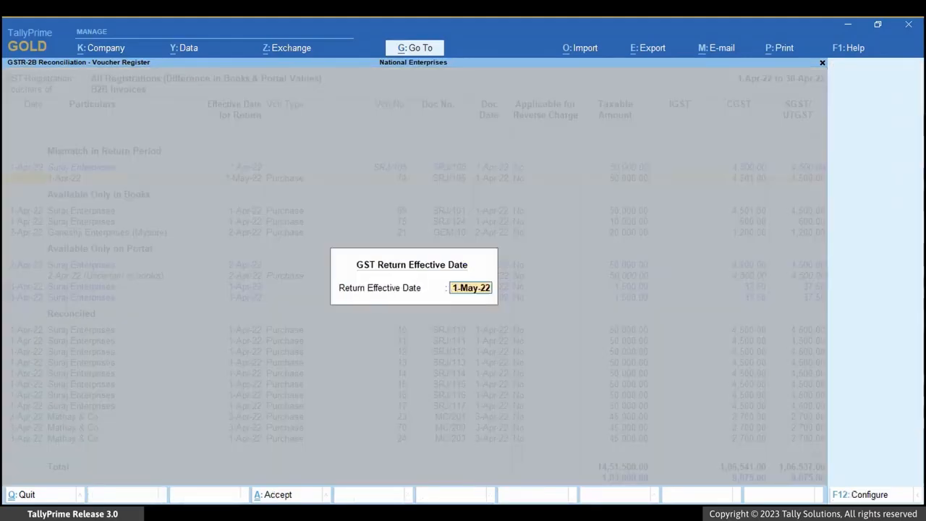
type("1-apr")
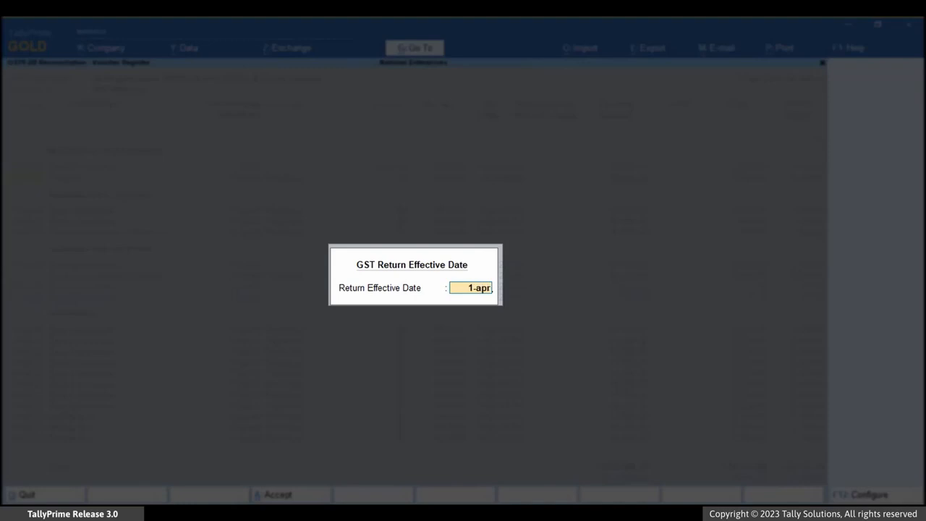
key("Return")
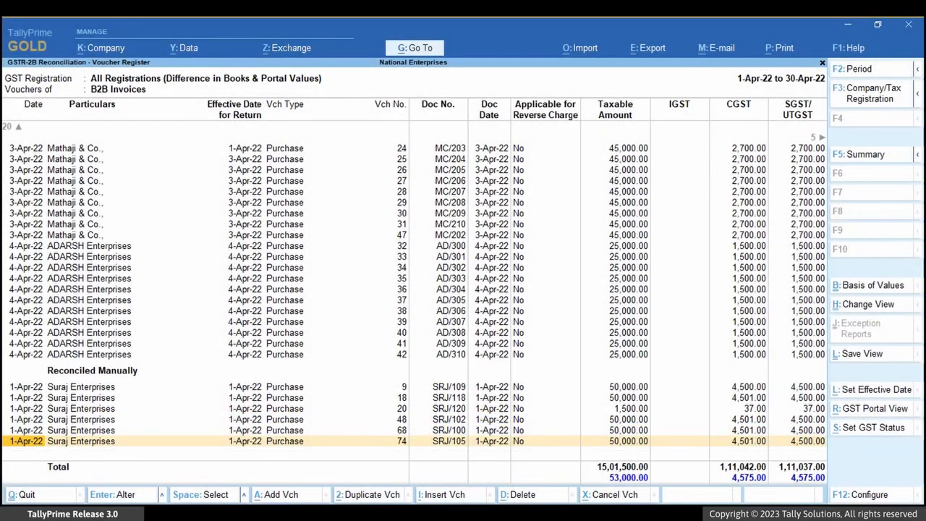
Open purchase voucher SRJ/105, find the additional details matching "Effe" and view its GST Return Effective Date
key("Return")
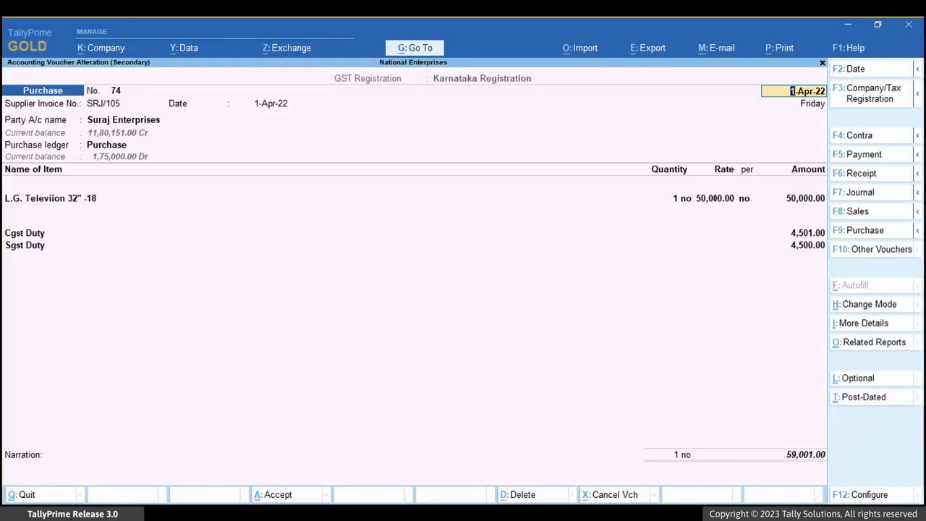
key("ctrl+i")
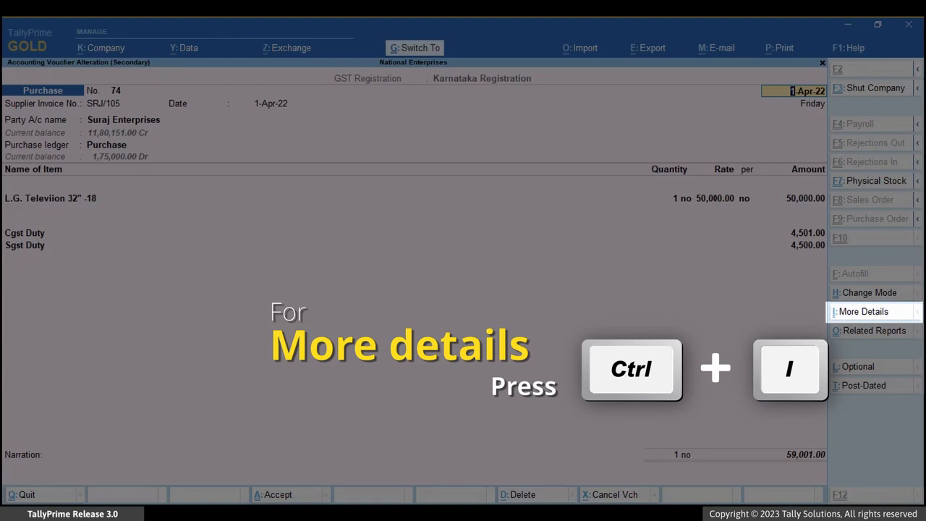
type("Effe")
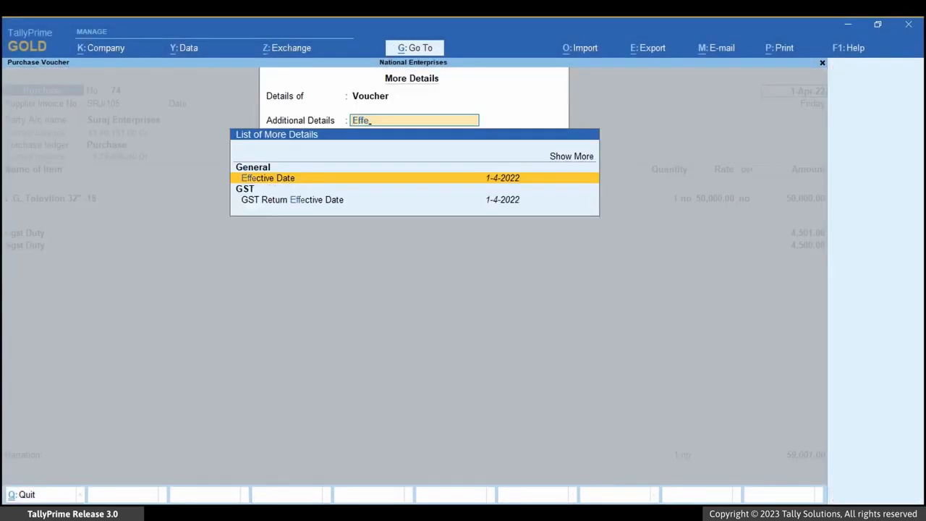
key("Down")
key("Return")
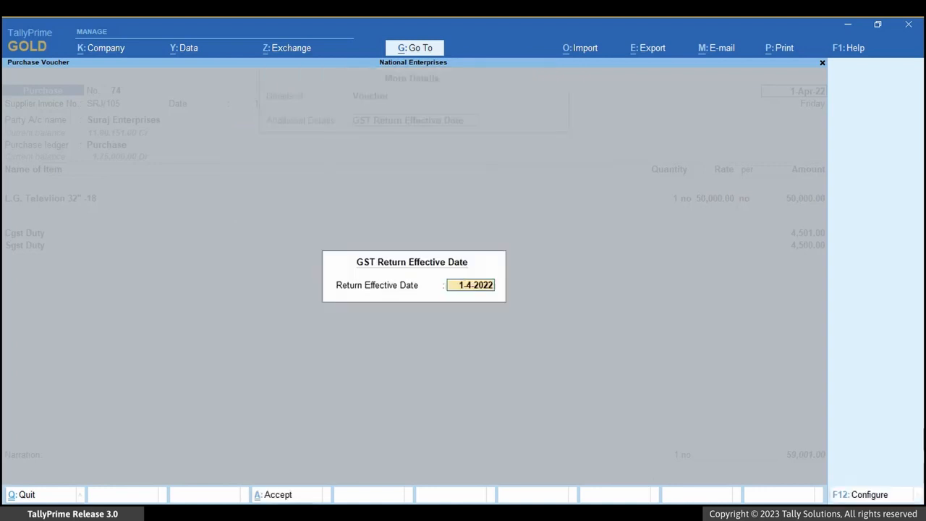
Close the effective date details and quit voucher SRJ/105 without saving, returning to the voucher register
key("Escape")
key("Escape")
key("y")
key("Escape")
key("Escape")
key("Escape")
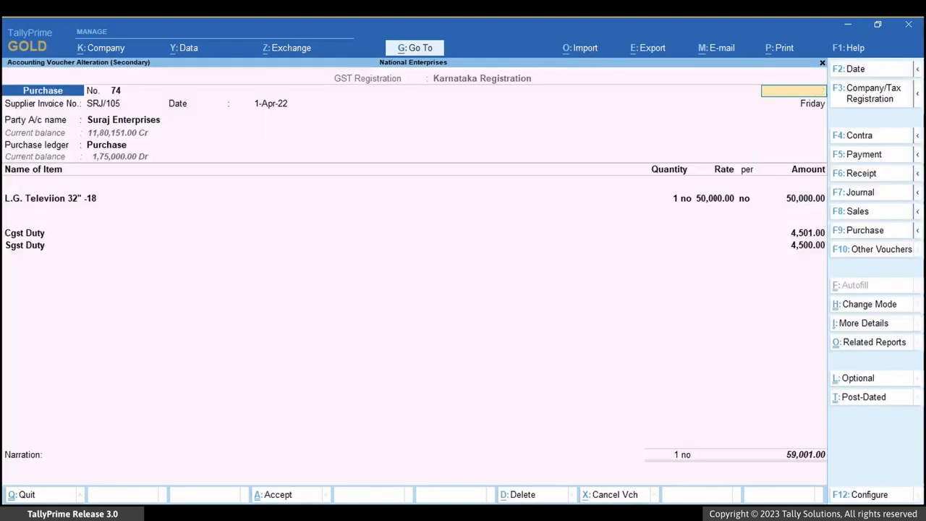
key("Escape")
key("y")
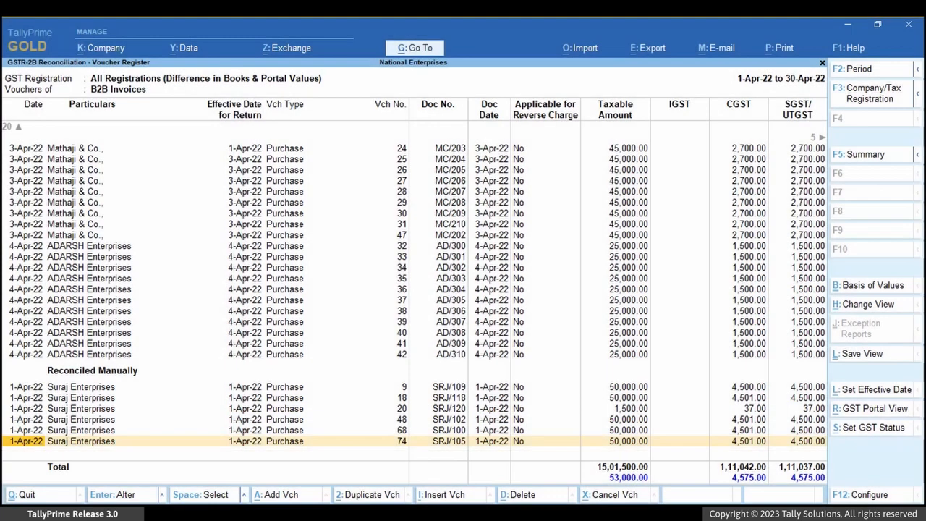
Examine the GST Portal View of invoice SRJ/122 from the Available Only on Portal section, and return to the register
key("Up")
key("Up")
key("Up")
key("Up")
key("Up")
key("Up")
key("Up")
key("Up")
key("Up")
key("Up")
key("Up")
key("Up")
key("Up")
key("Up")
key("Up")
key("Up")
key("Up")
key("Up")
key("Up")
key("Up")
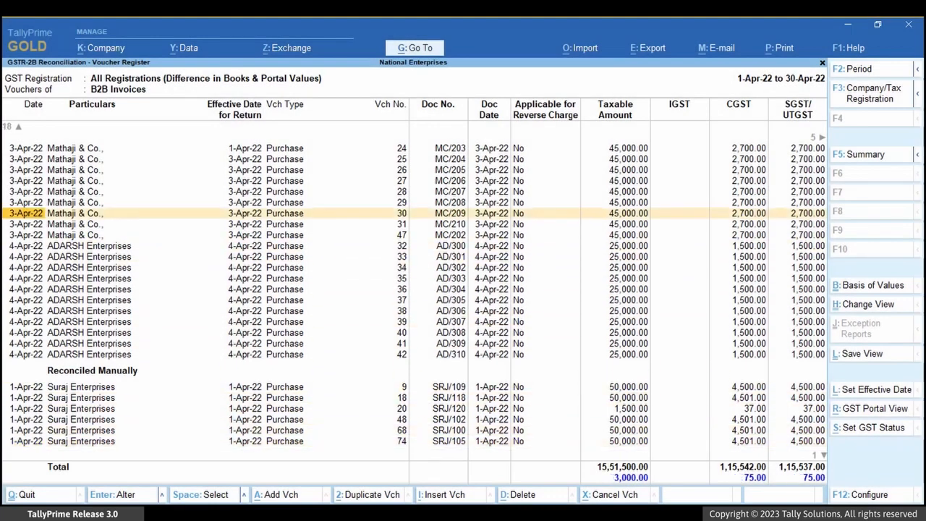
key("Up")
key("Up")
key("Up")
key("Up")
key("Up")
key("Up")
key("Down")
key("Down")
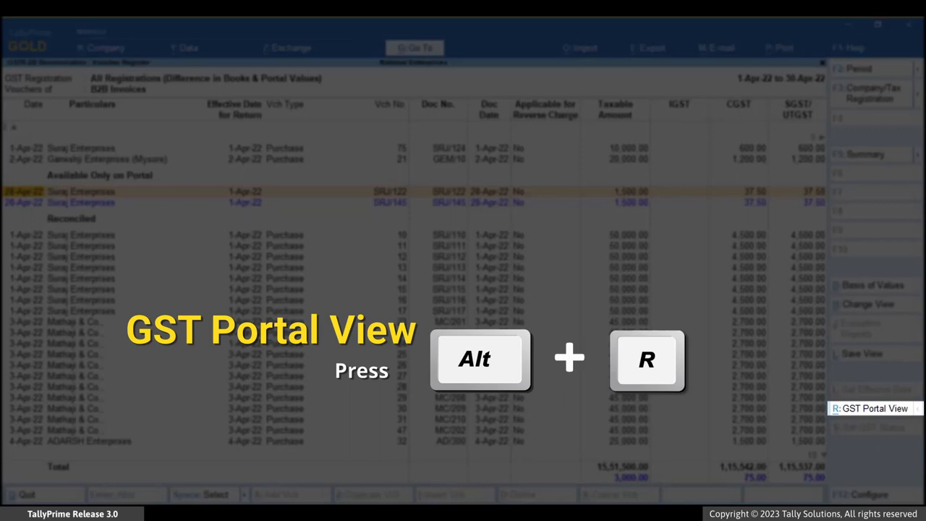
key("alt+r")
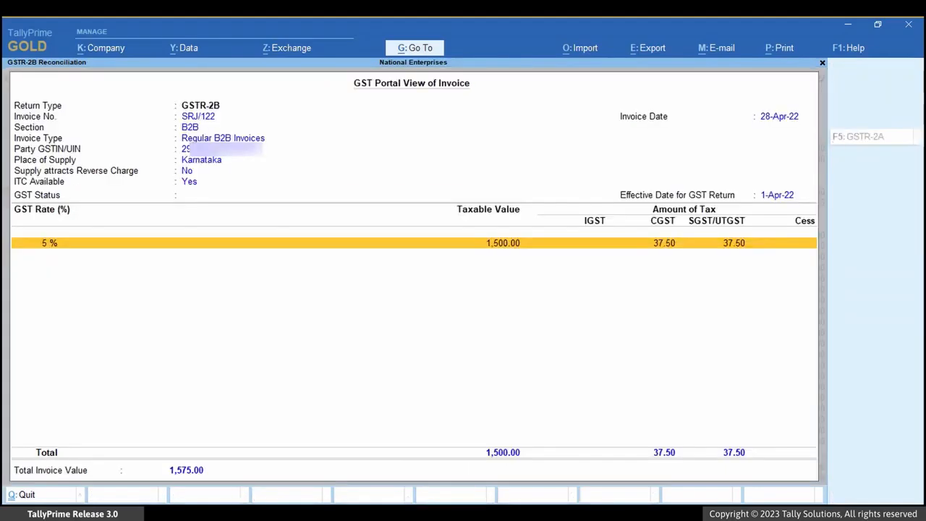
key("Escape")
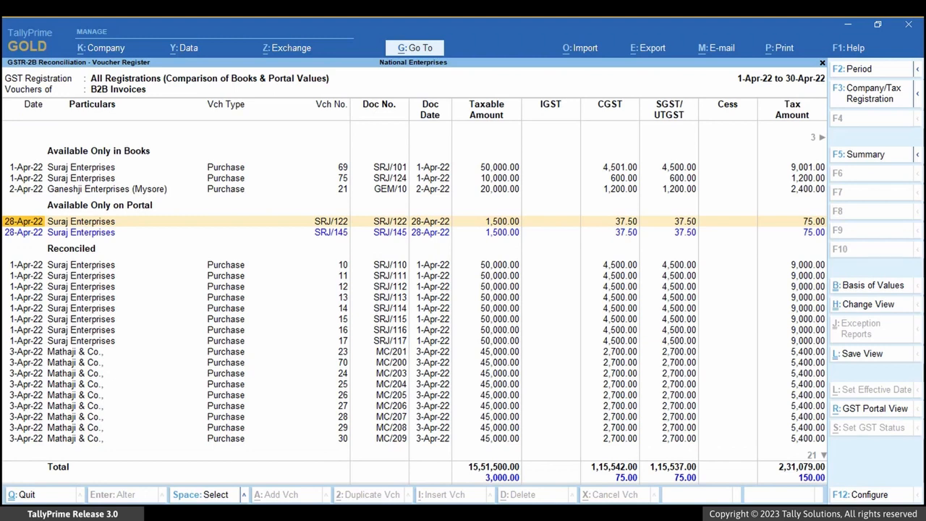
Start a new purchase voucher from the report and enter SRJ/122 as the supplier invoice number
key("alt+g")
key("Up")
key("Up")
key("Up")
key("Up")
key("Up")
key("Up")
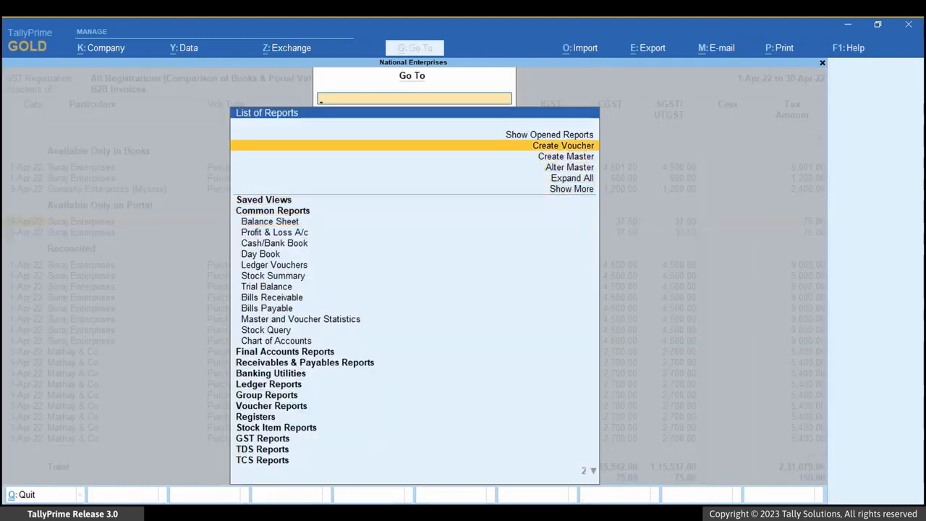
key("Return")
type("SRJ/122")
key("Return")
key("Return")
Choose Suraj Enterprises as the party of the SRJ/122 purchase voucher and confirm its details
key("Down")
key("Down")
key("Down")
key("Down")
key("Down")
key("Down")
key("Down")
key("Down")
key("Down")
key("Down")
key("Down")
key("Down")
key("Down")
key("Down")
key("Return")
key("Return")
Add the stock item to the purchase voucher with a quantity of 1 and a rate of 1500
key("Down")
key("Return")
key("Return")
type("1")
key("Return")
type("1500")
key("Return")
key("Return")
key("Return")
Add the Cgst Duty and Sgst Duty ledgers to the SRJ/122 purchase voucher and save it
type("cg")
key("Return")
key("Return")
type("sg")
key("Return")
key("Return")
key("Return")
key("Return")
key("Return")
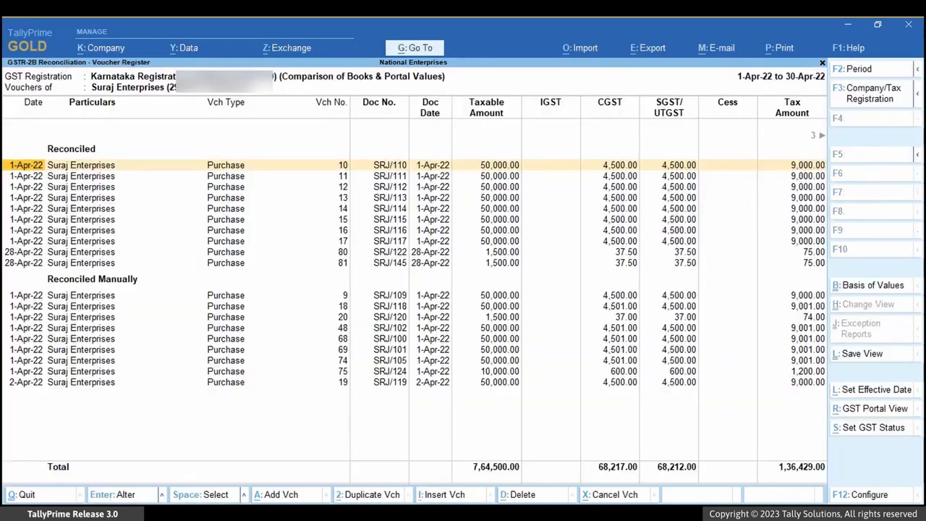
Check the B2B Invoices status in the summary levels above the Suraj Enterprises register, and return to the GSTR-2B Reconciliation report
key("Escape")
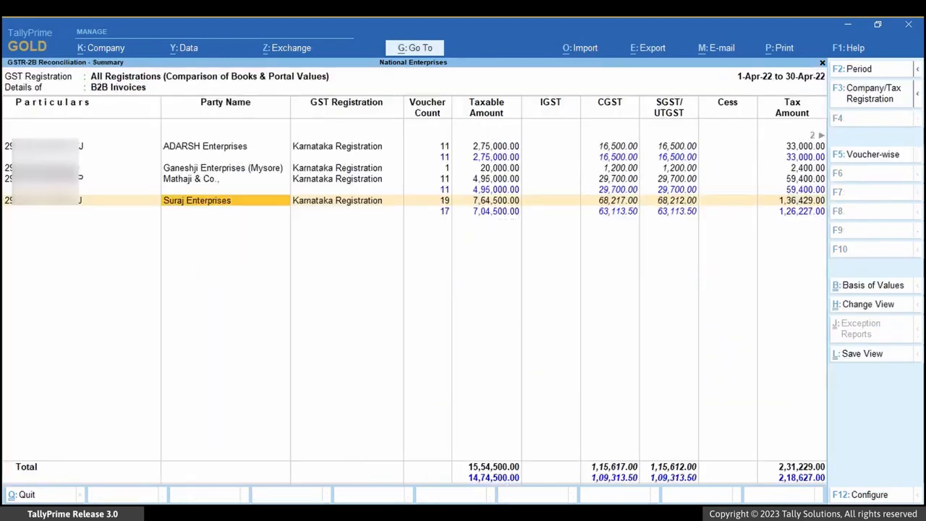
key("Up")
key("Up")
key("Up")
key("Escape")
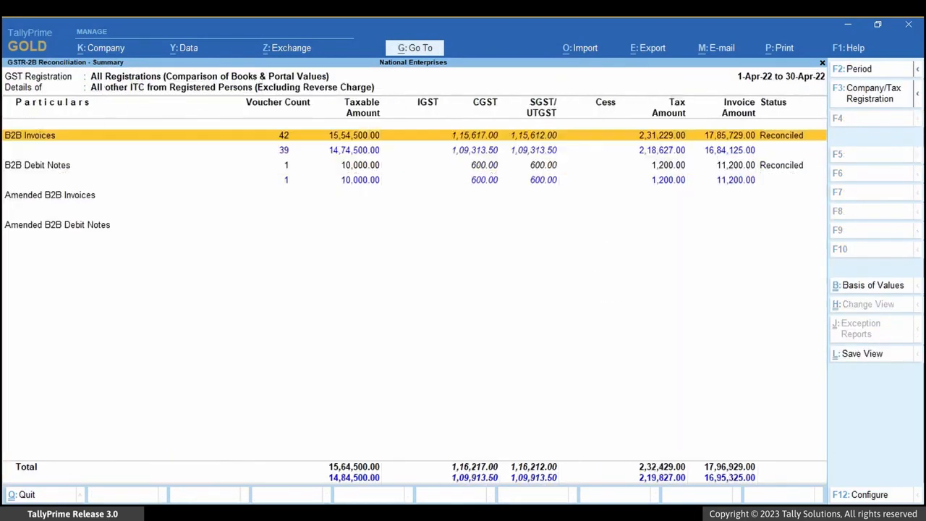
key("Escape")
key("Down")
key("Down")
key("Down")
key("Down")
key("Down")
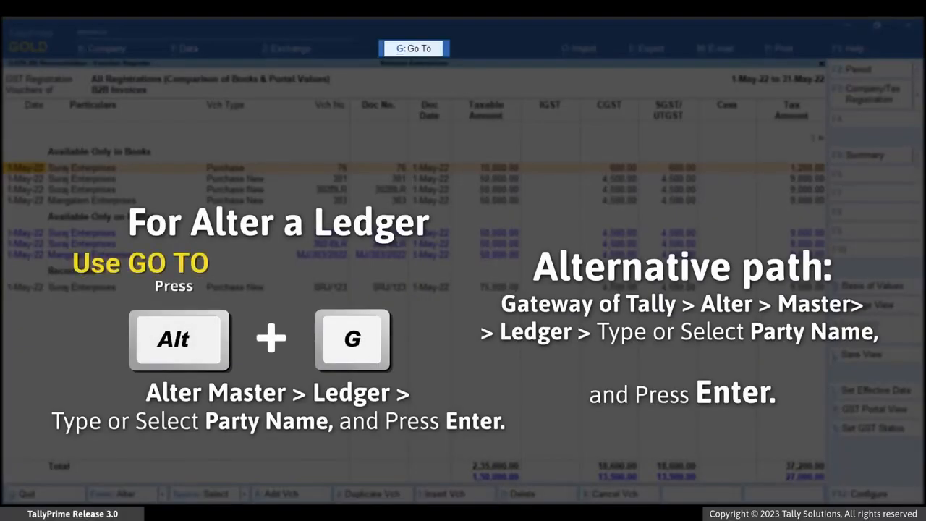
Open the Mangalam Enterprises ledger for alteration
key("alt+g")
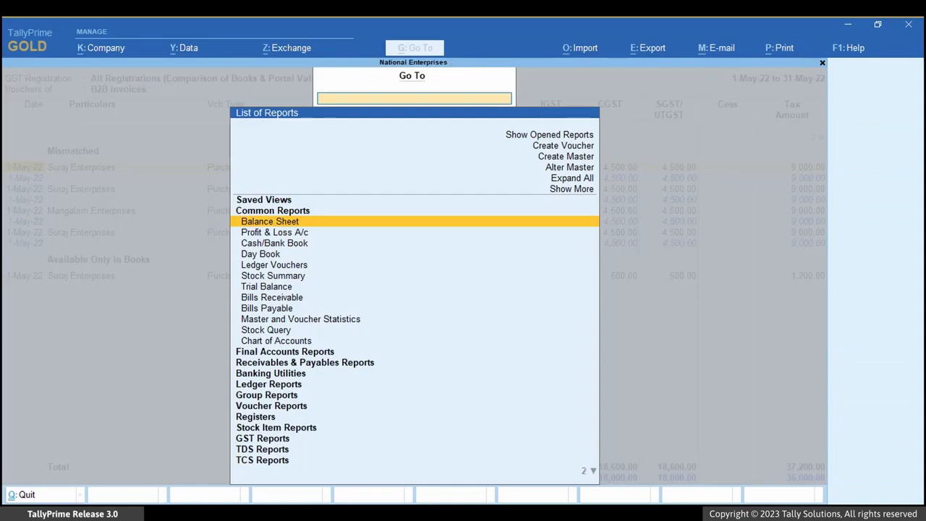
key("Up")
key("Up")
key("Up")
key("Return")
key("Down")
key("Return")
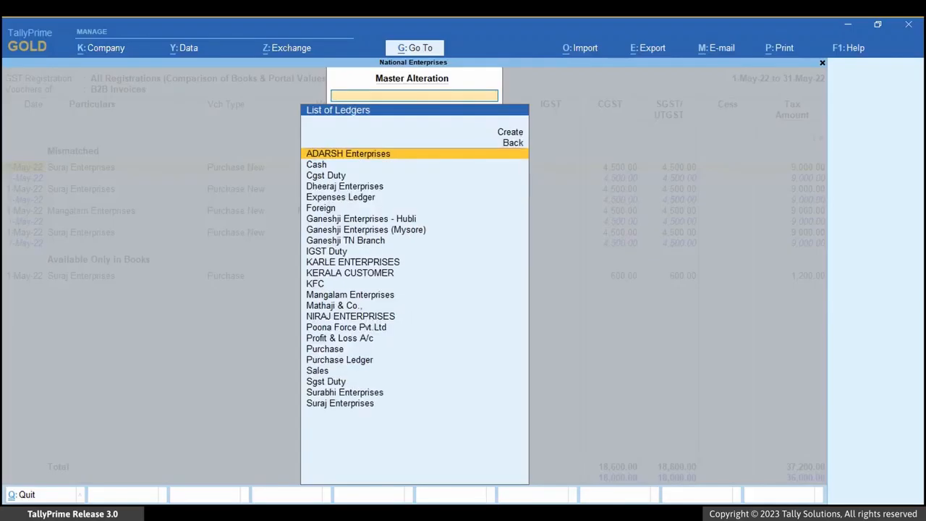
key("Down")
key("Down")
key("Down")
key("Down")
key("Down")
key("Down")
key("Down")
key("Down")
key("Down")
key("Down")
key("Down")
key("Down")
key("Down")
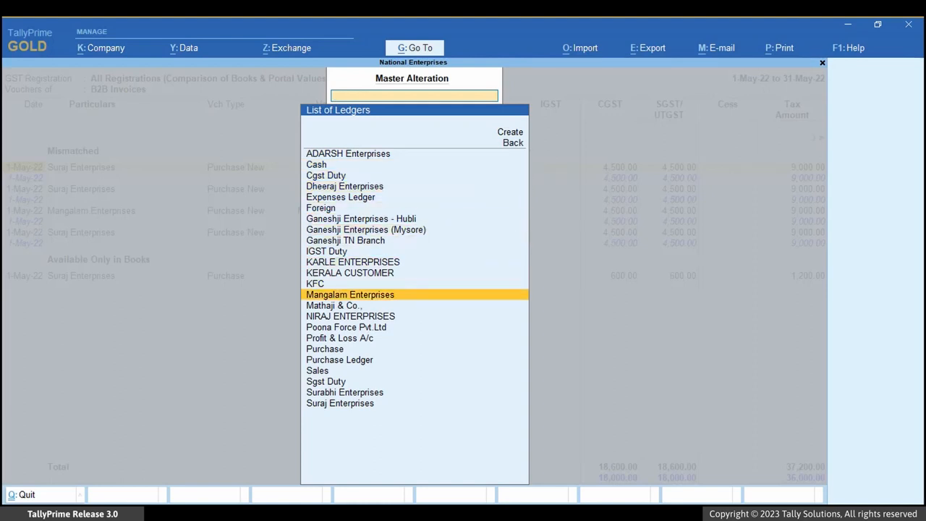
key("Return")
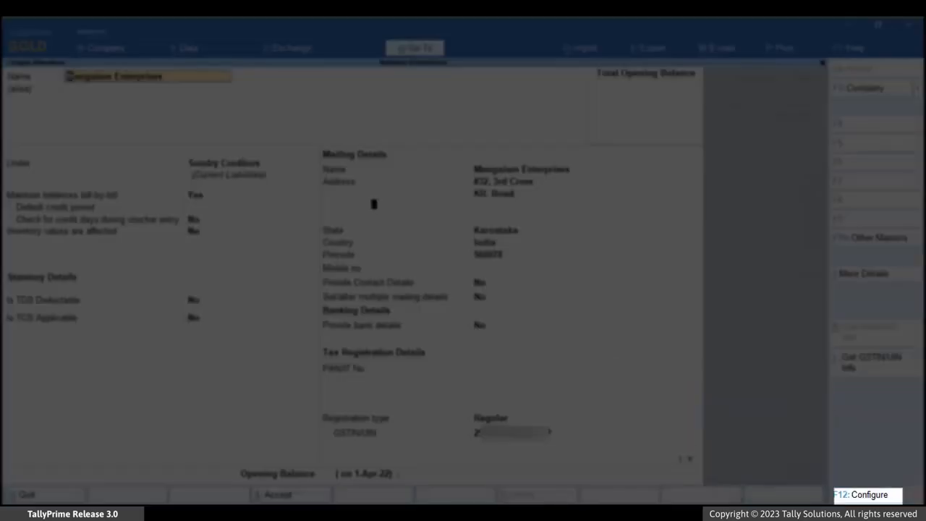
Enable the ledger configuration option Ignore prefixes and suffixes in Doc No. for reconciliation and save the configuration
key("F12")
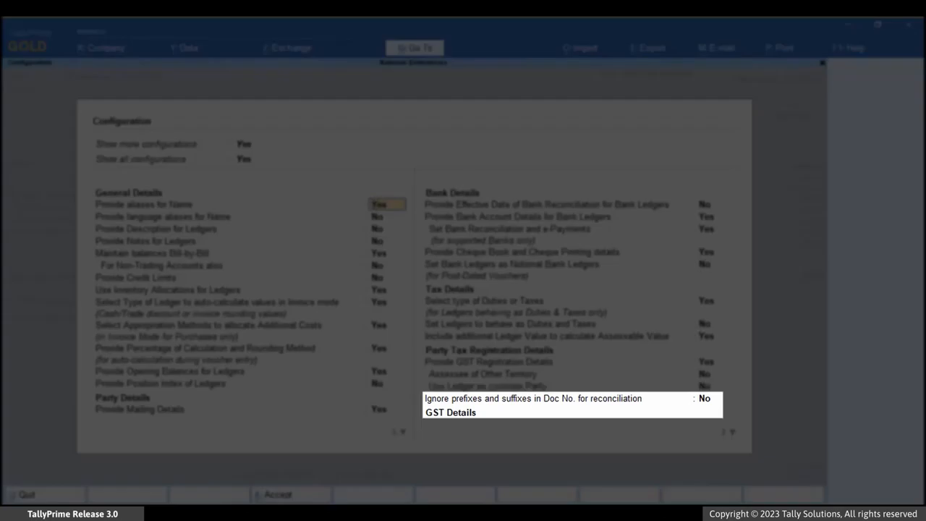
left_click(705, 401)
key("y")
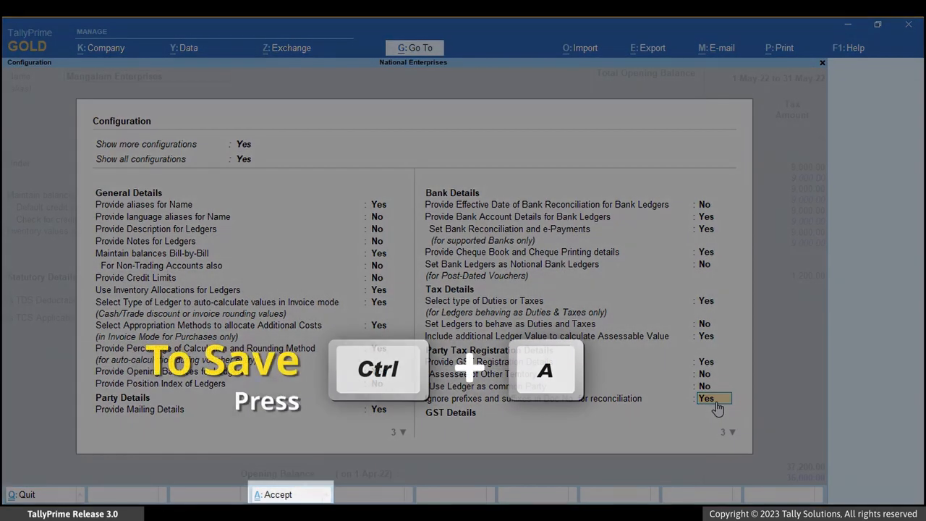
key("ctrl+a")
Set Ignore prefixes and suffixes in Doc No. for reconciliation to Yes in the Mangalam Enterprises ledger
key("Return")
key("Return")
key("Return")
key("Return")
key("Return")
key("Return")
key("Return")
key("Return")
key("Return")
key("Return")
key("Return")
key("Return")
key("Return")
key("Return")
key("Return")
key("Return")
key("Return")
key("Return")
key("Return")
key("Return")
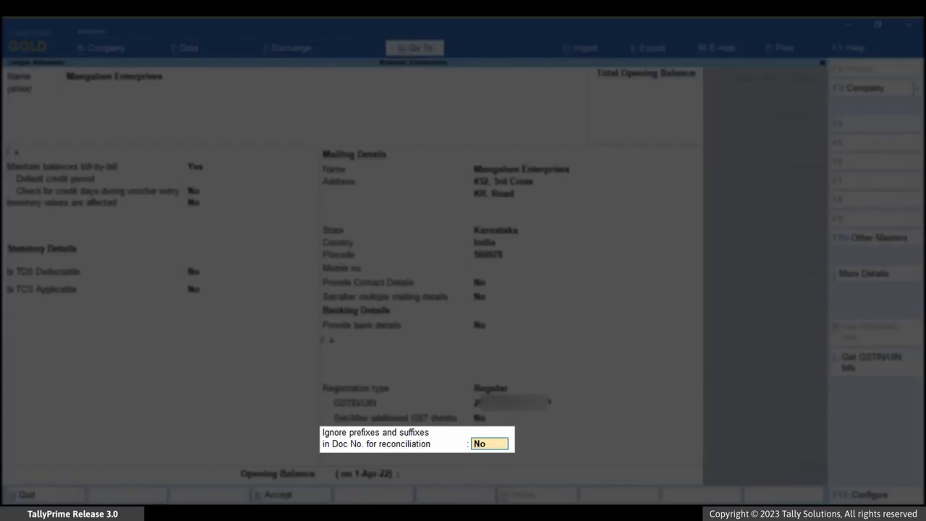
type("Yes")
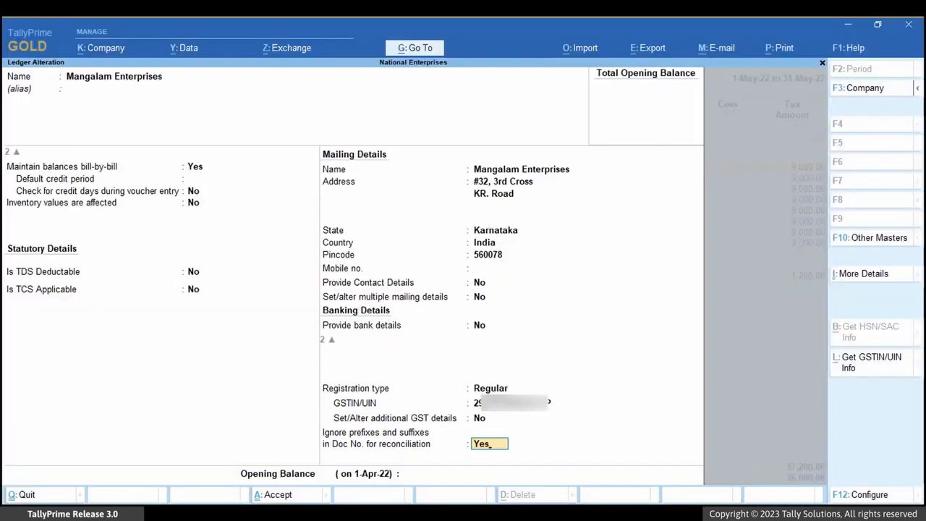
key("Return")
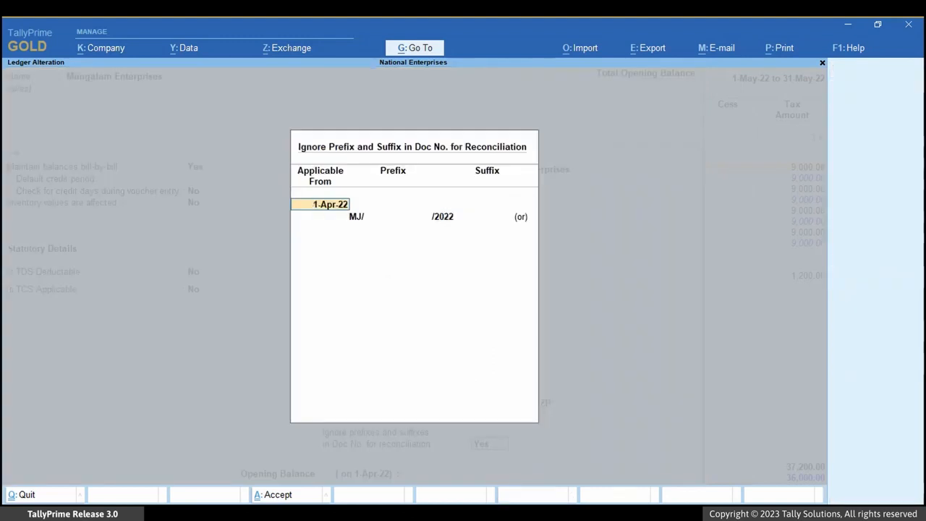
Confirm prefix MJ/ and suffix /2022 applicable from 1-Apr-22, save the ledger and return to the voucher register
key("Return")
key("Return")
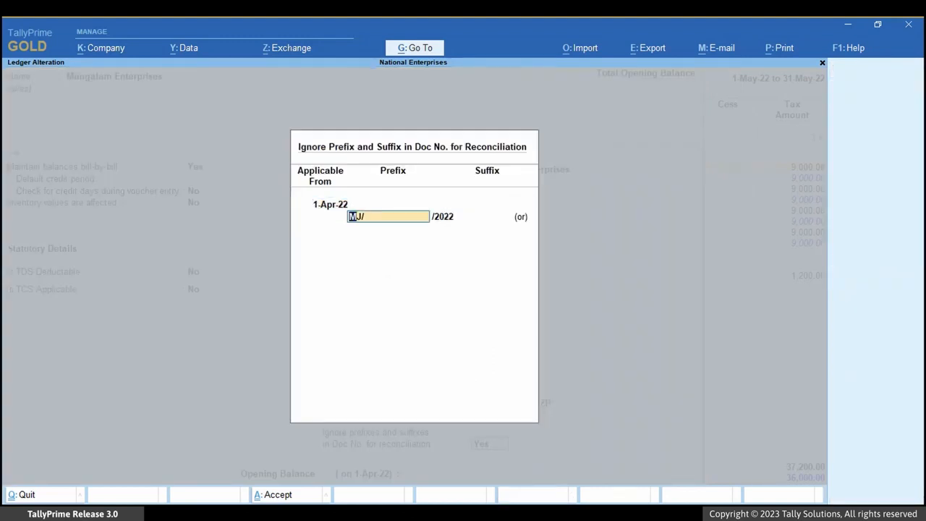
key("Return")
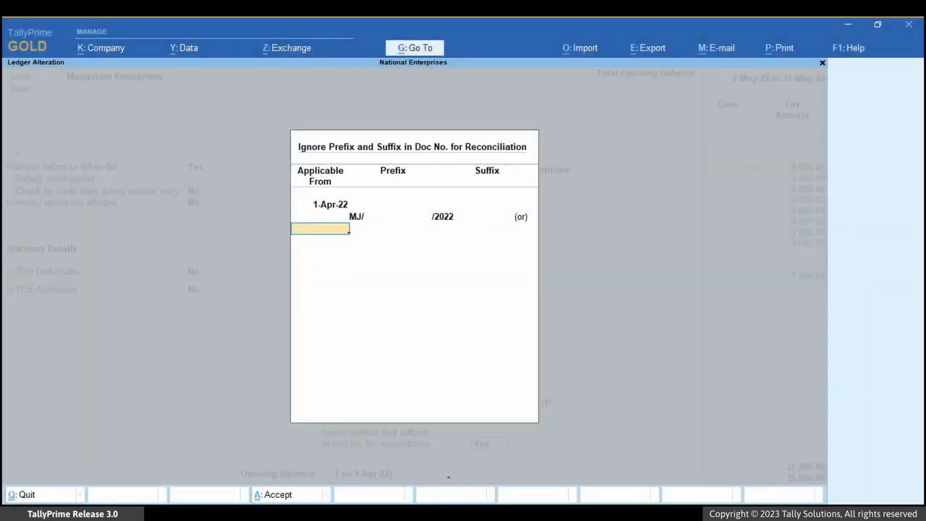
key("ctrl+a")
key("Return")
key("Return")
key("Escape")
key("Escape")
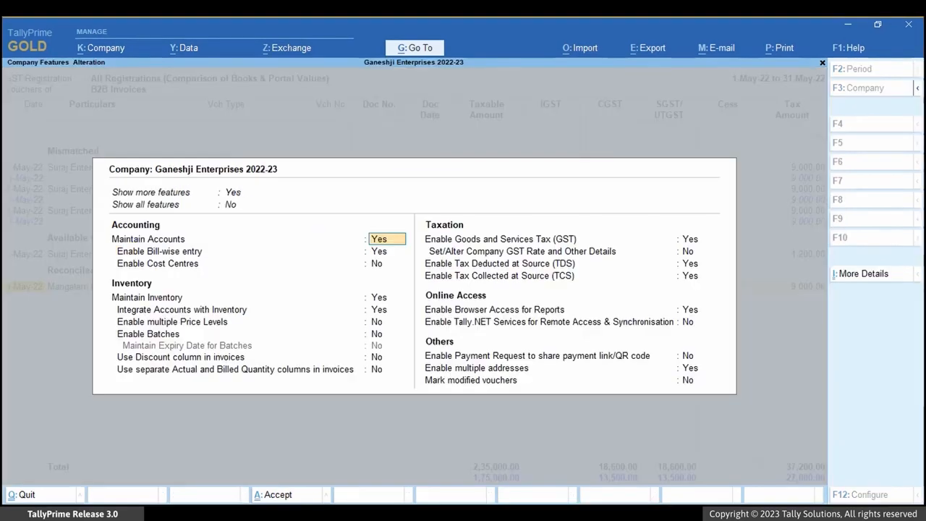
Open the GST details of Karnataka Registration through the Enable Goods and Services Tax (GST) company feature
key("Return")
key("Return")
key("Return")
key("Return")
key("Return")
key("Return")
key("Return")
key("Return")
key("Return")
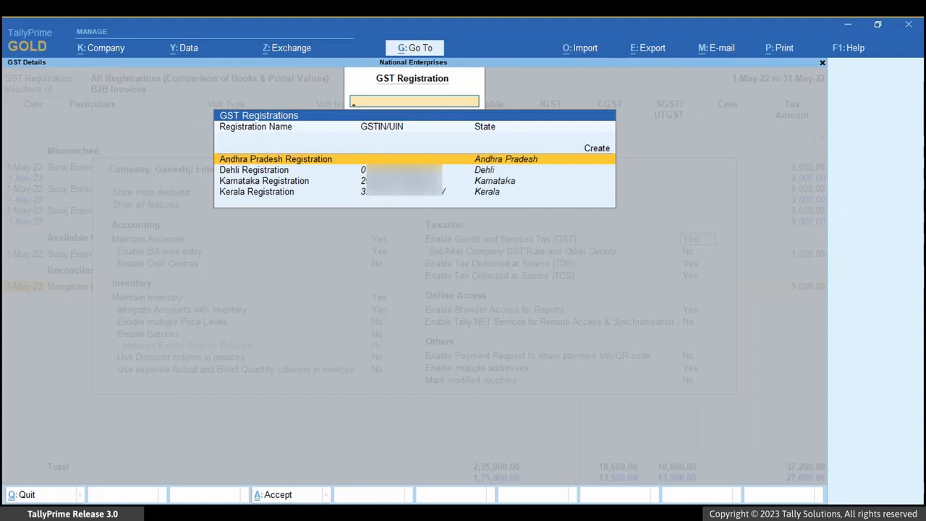
key("Down")
key("Down")
key("Return")
key("Return")
key("Return")
key("Return")
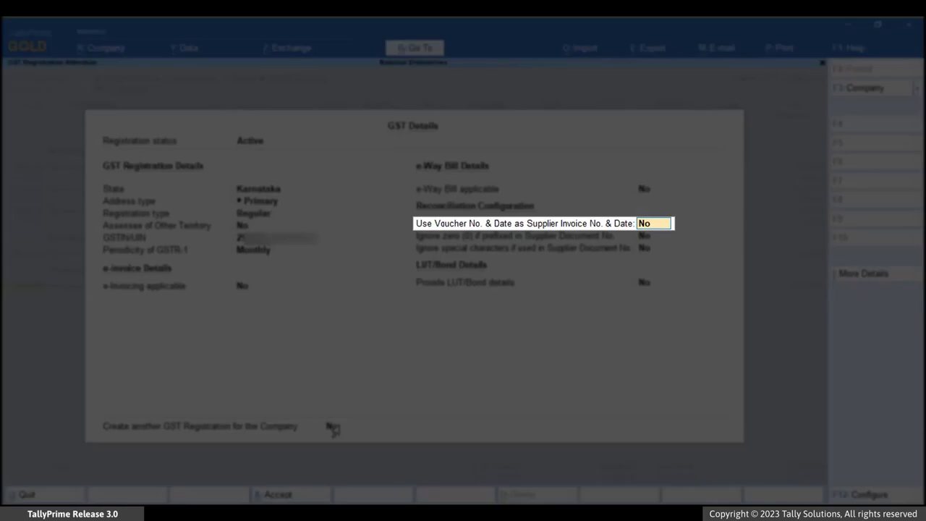
Set using Voucher No. & Date as Supplier Invoice No. & Date, ignoring prefixed zeros and ignoring special characters in Supplier Document No. to Yes
key("y")
key("Return")
type("yes")
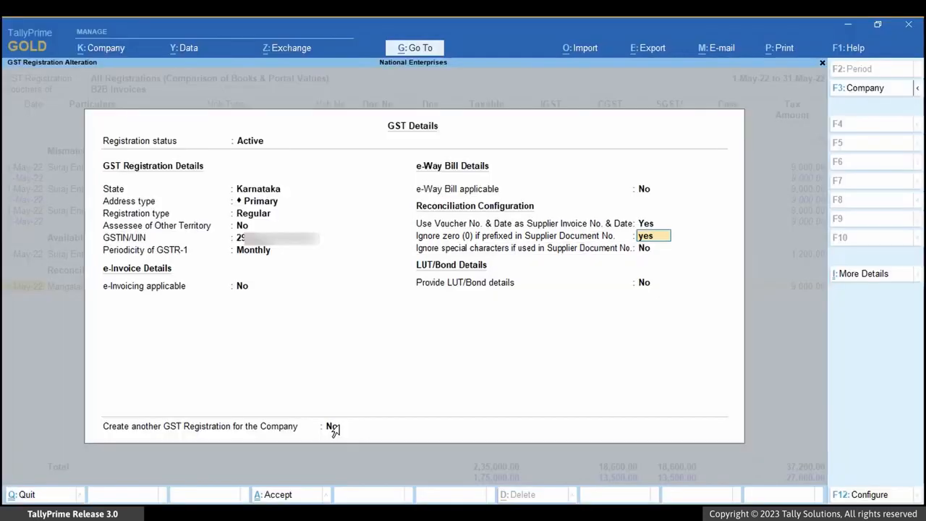
key("Return")
type("yes")
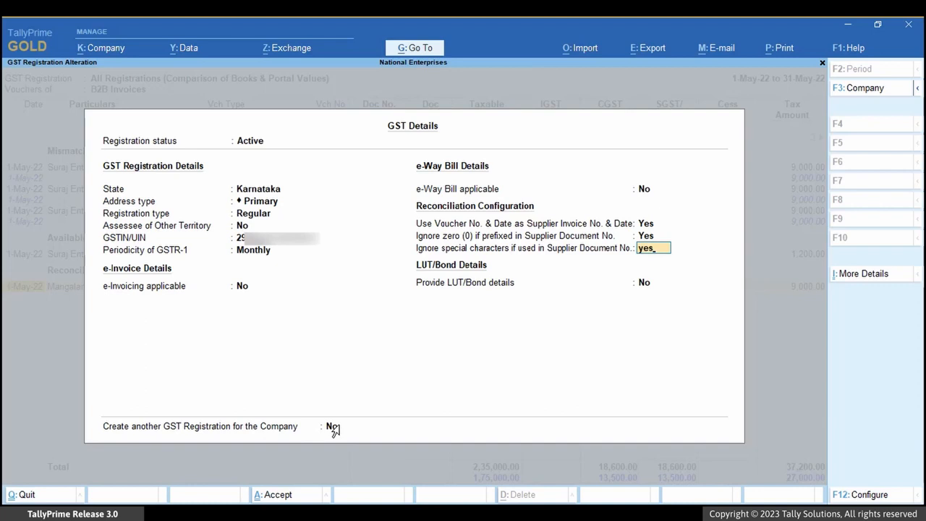
Close the Karnataka GST details without creating another GST registration, and quit the company features alteration
key("ctrl+a")
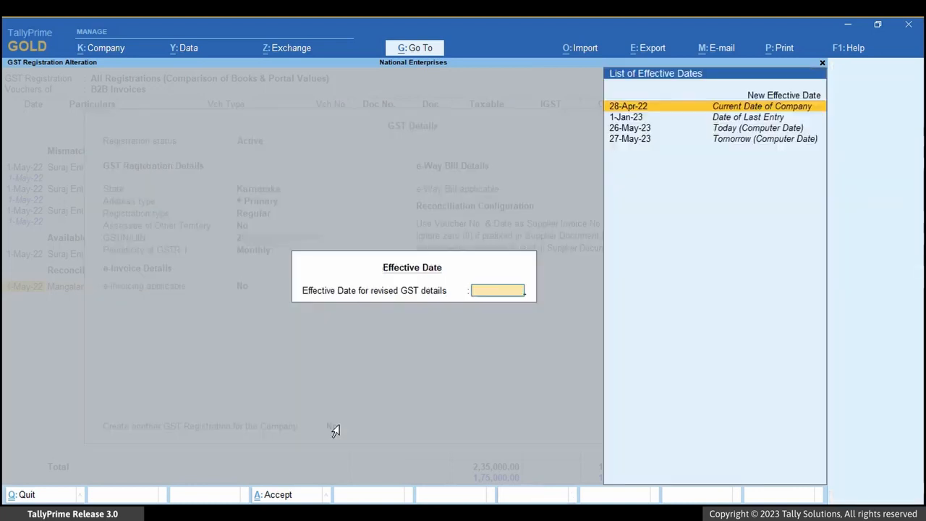
key("Escape")
left_click(334, 427)
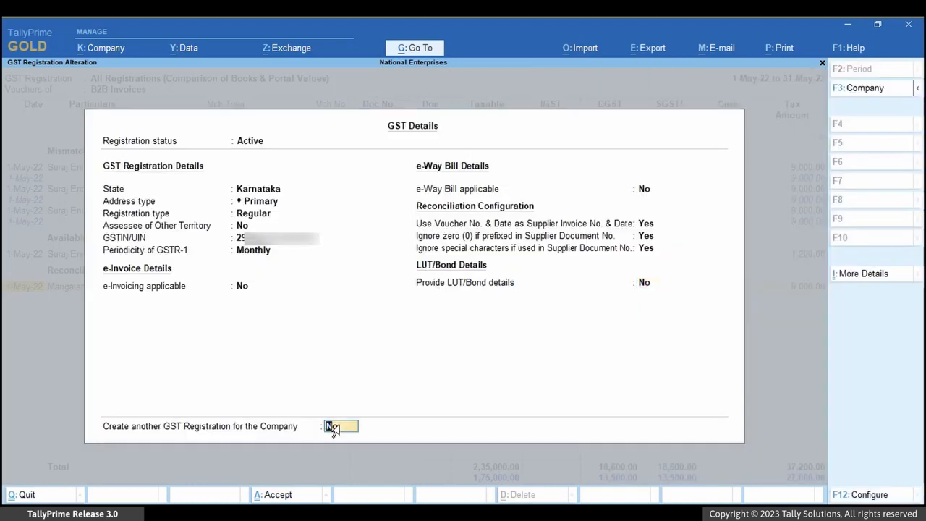
key("Return")
key("Escape")
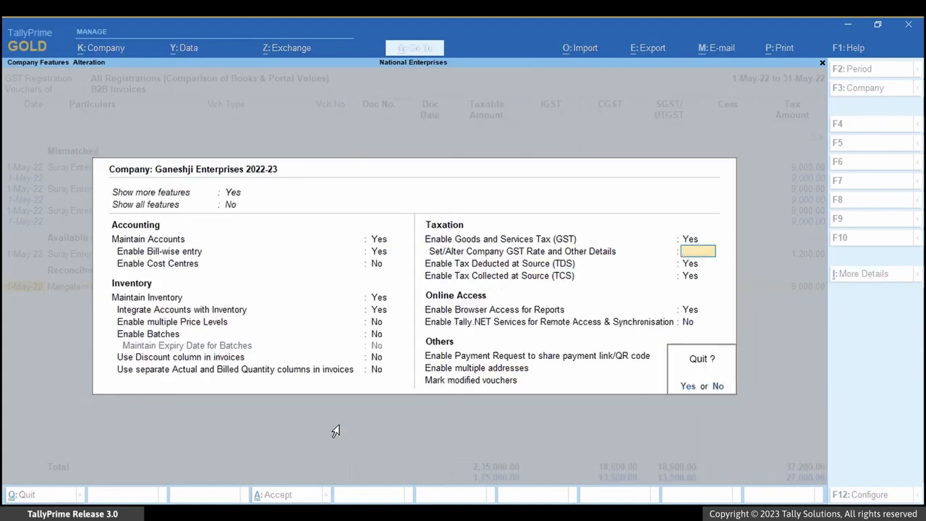
key("y")
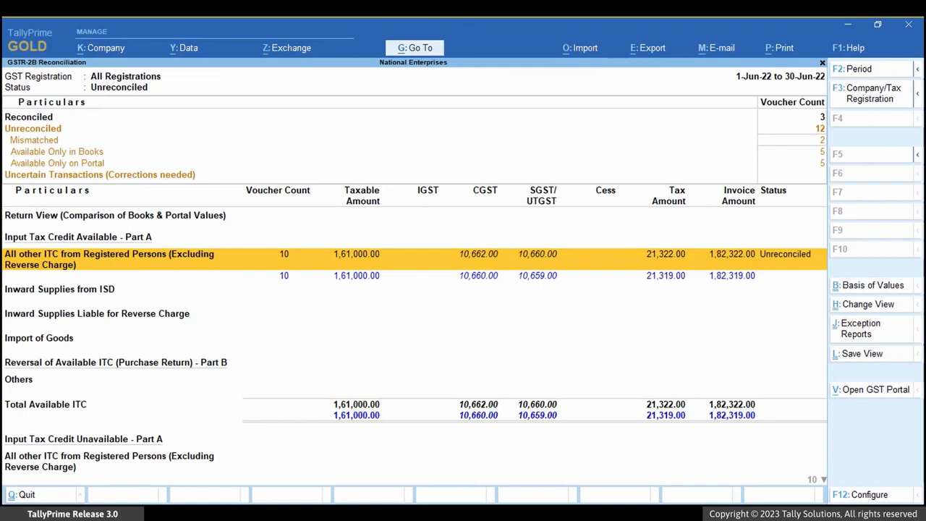
Open the June 2022 B2B Invoices under All other ITC from Registered Persons and show them voucher-wise
key("Return")
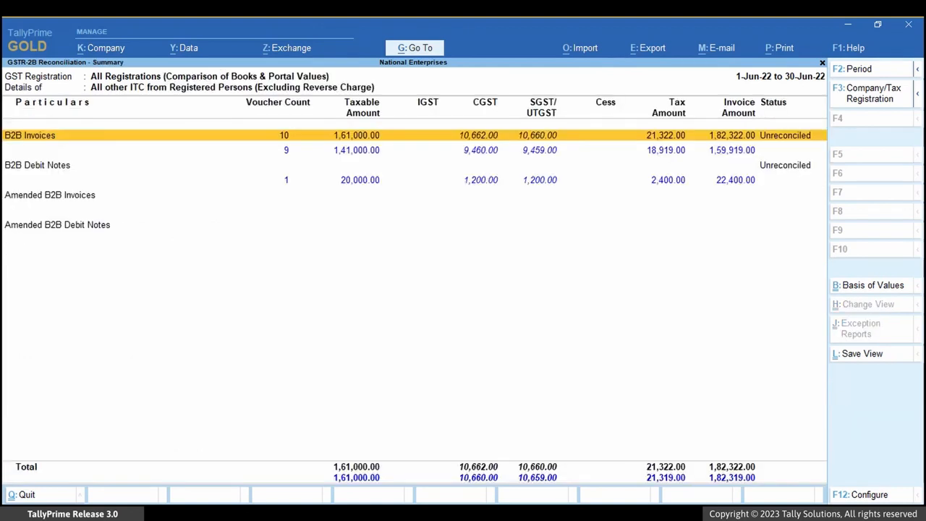
key("Return")
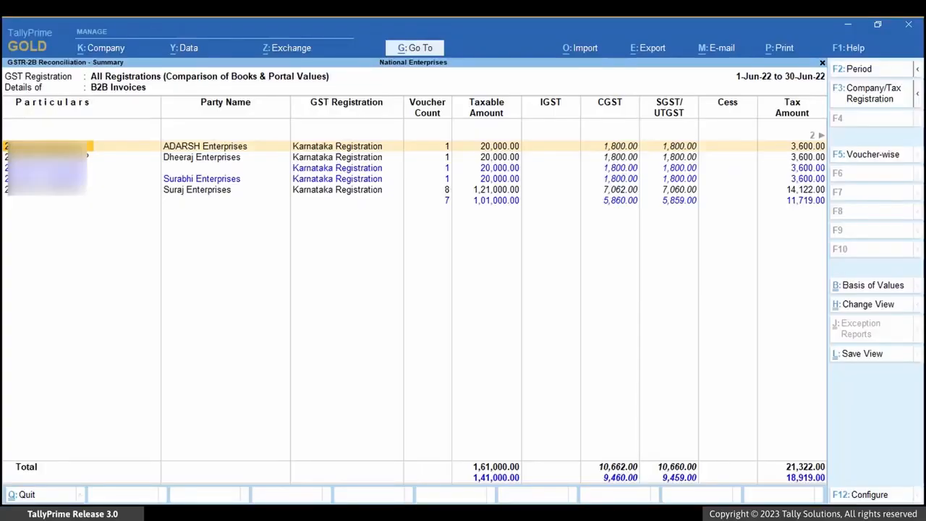
key("F5")
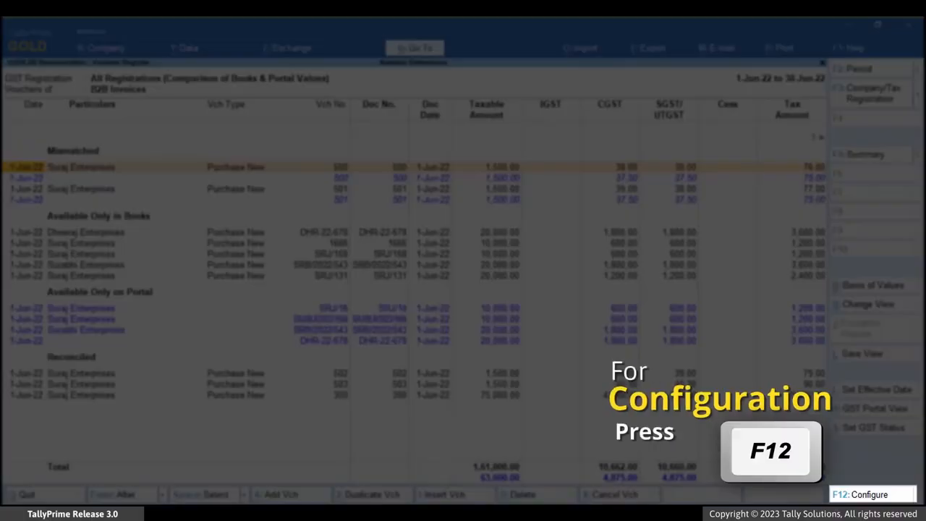
Set Show potential matches between Books and Portal to Yes for the voucher register and save the configuration
key("F12")
key("Down")
key("Down")
key("Down")
key("Down")
key("Down")
key("Down")
key("Down")
key("Down")
key("Down")
key("Down")
key("Down")
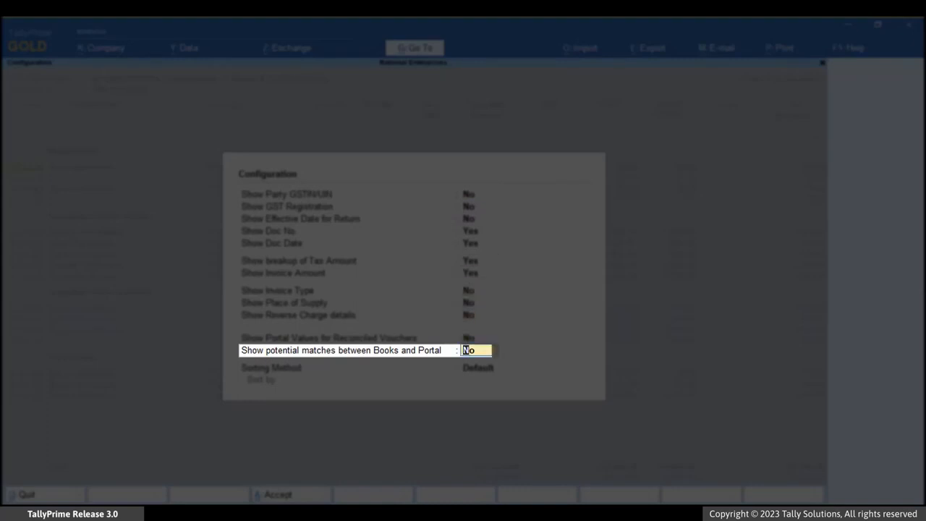
type("y")
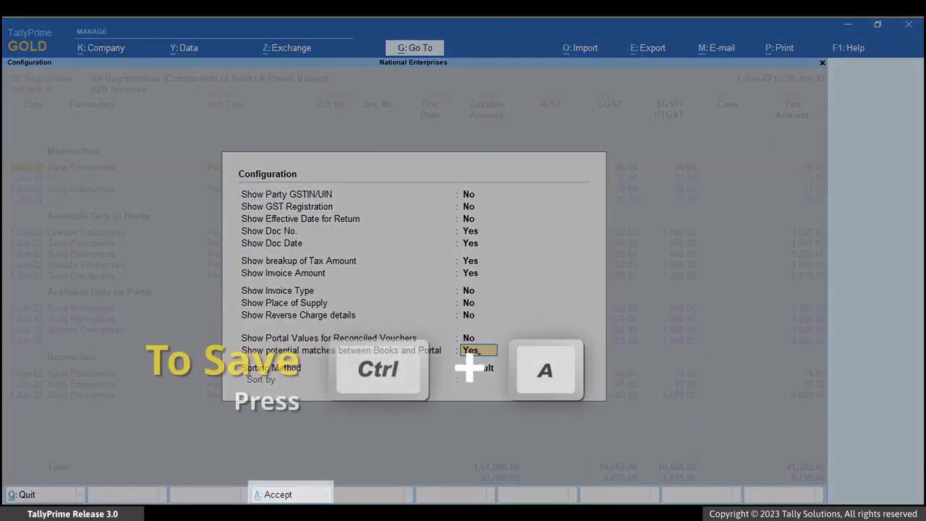
key("Return")
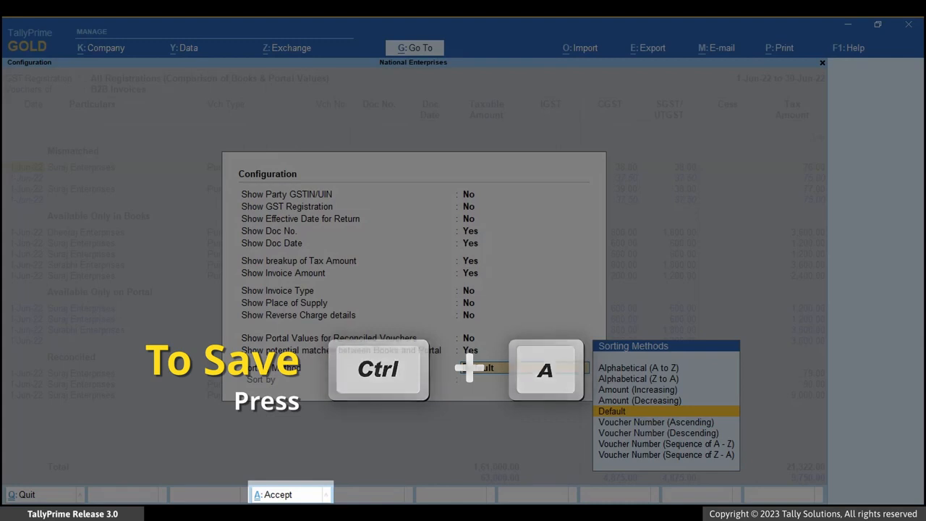
key("ctrl+a")
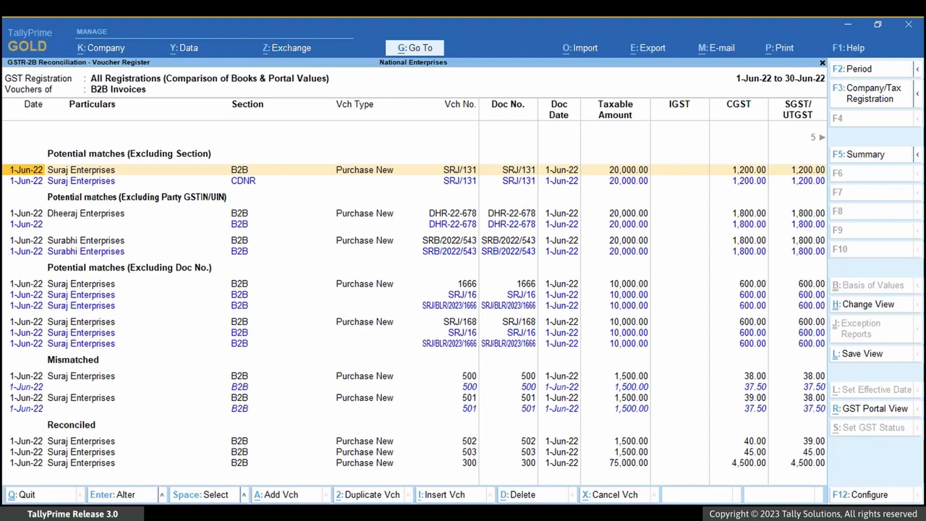
Open the Suraj Enterprises purchase voucher SRJ/131 for alteration and change its voucher type to Credit Note
key("Return")
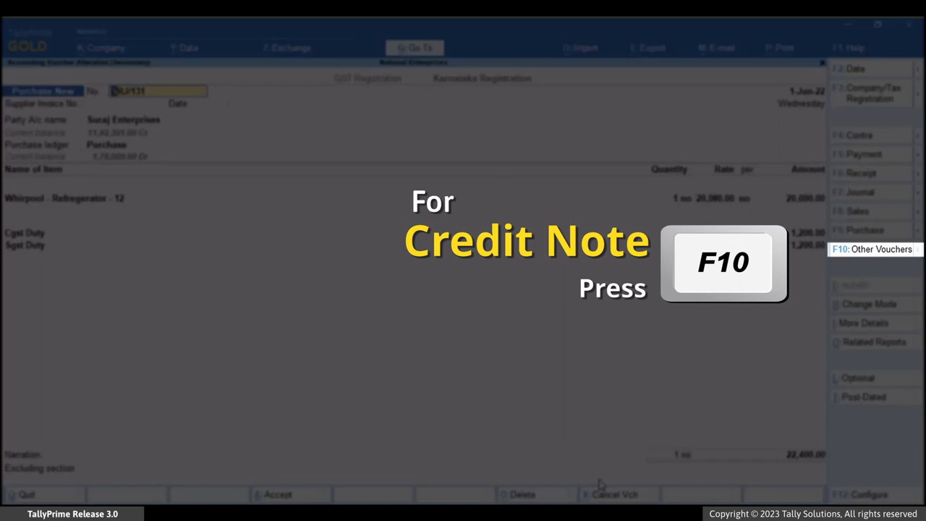
left_click(872, 251)
key("Up")
key("Up")
key("Up")
key("Up")
key("Up")
key("Up")
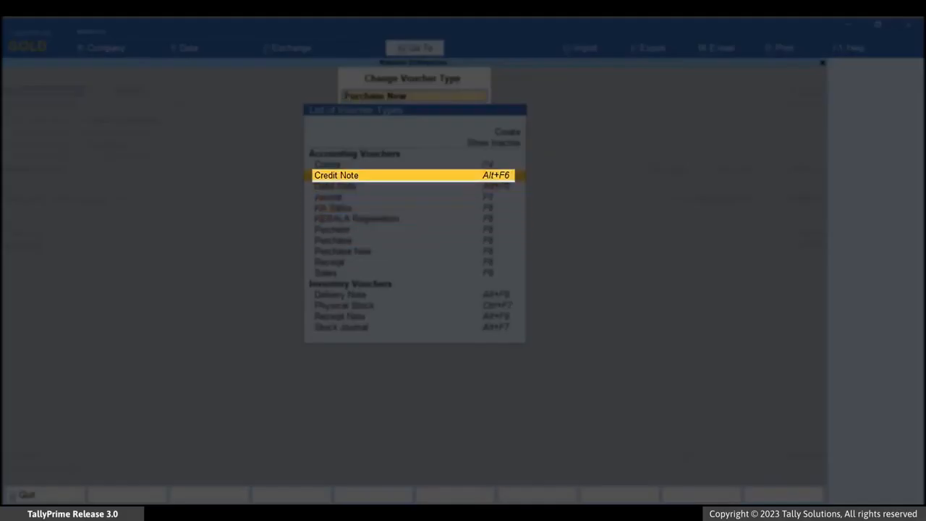
key("Return")
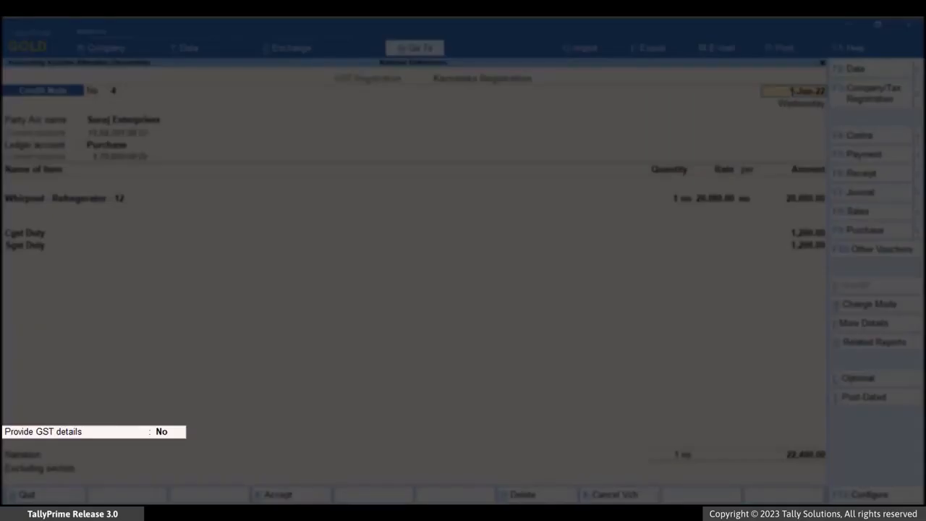
Provide the credit note's GST details with reason 04-Correction in Invoice, supplier's note number SRJ/131 and day 1 as its date, and save the voucher
left_click(163, 432)
key("Down")
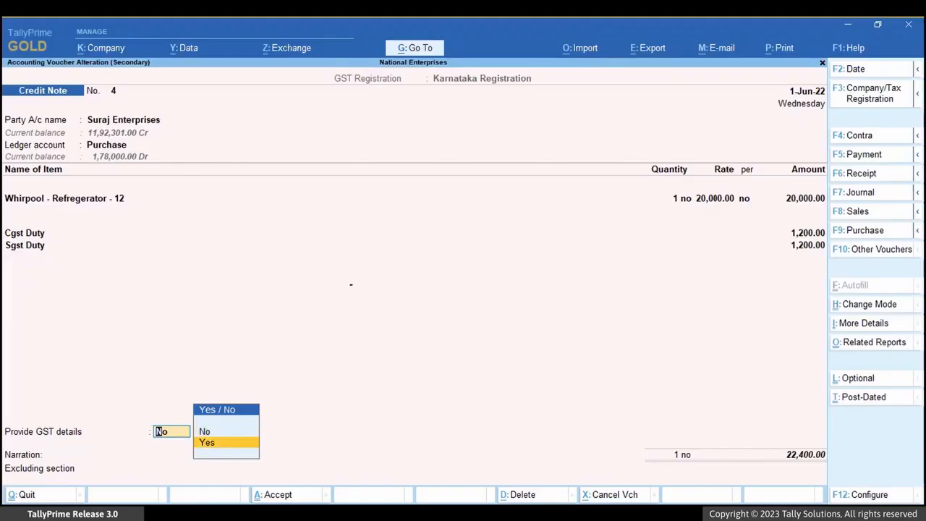
key("Return")
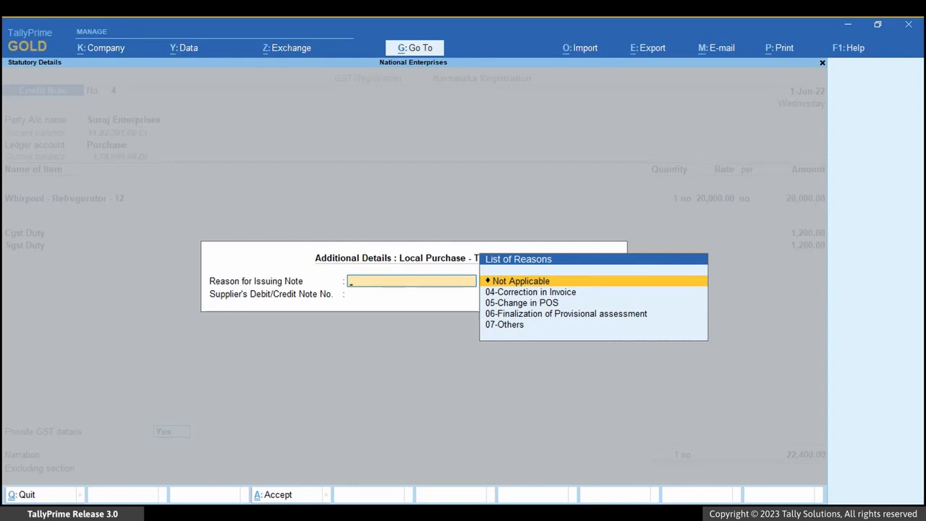
key("Down")
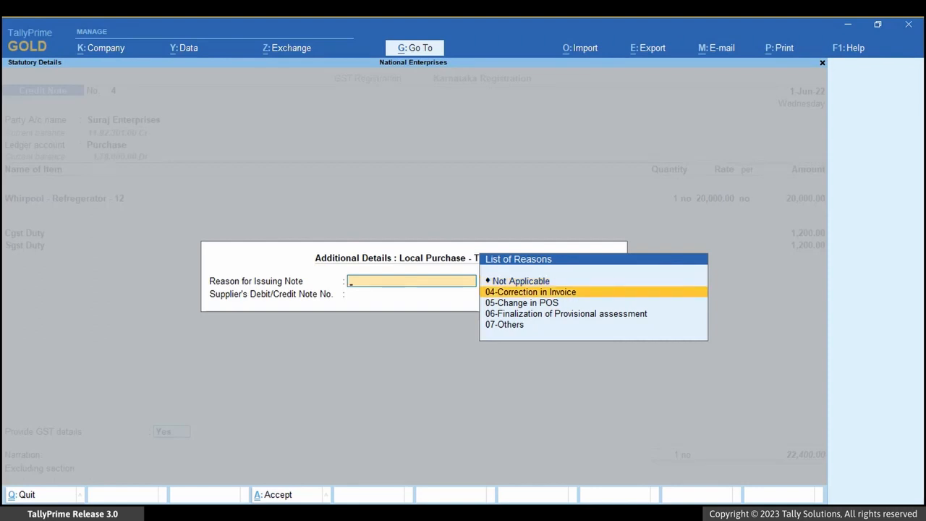
key("Return")
type("S")
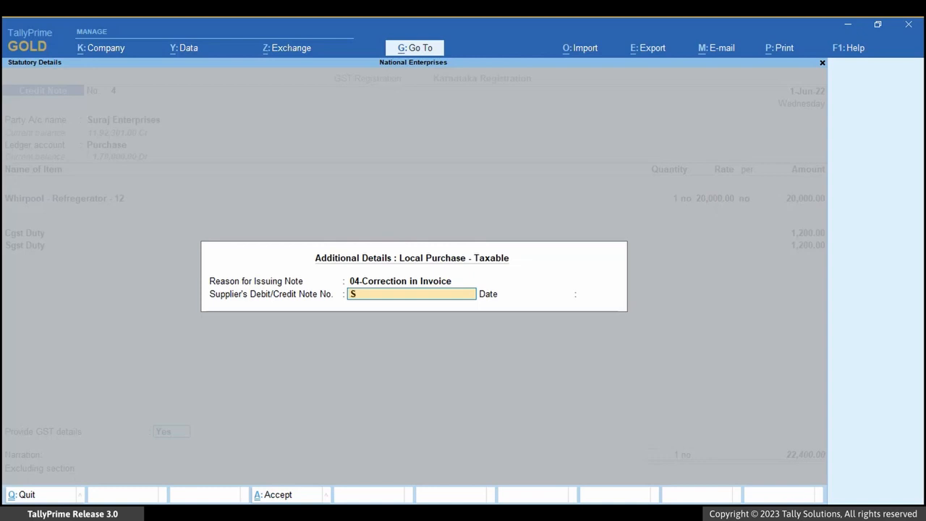
type("RJ/131")
key("Return")
type("1")
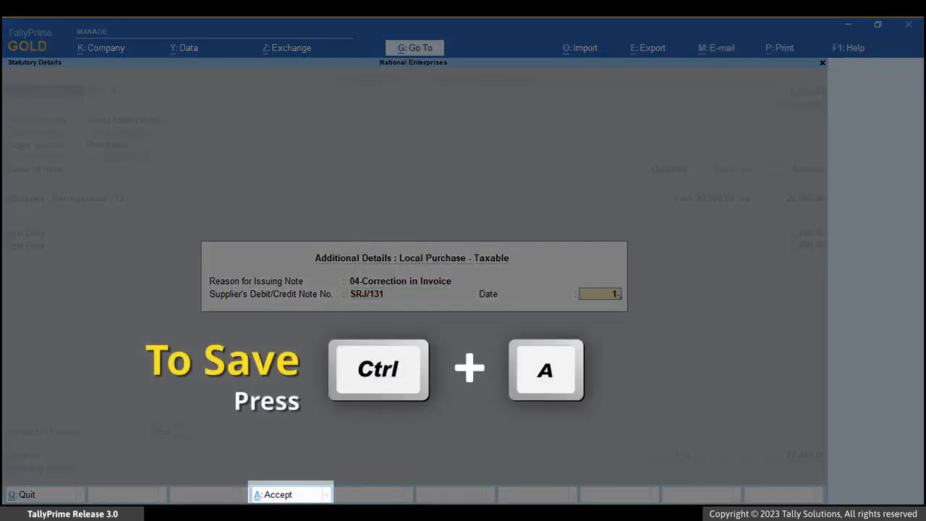
key("ctrl+a")
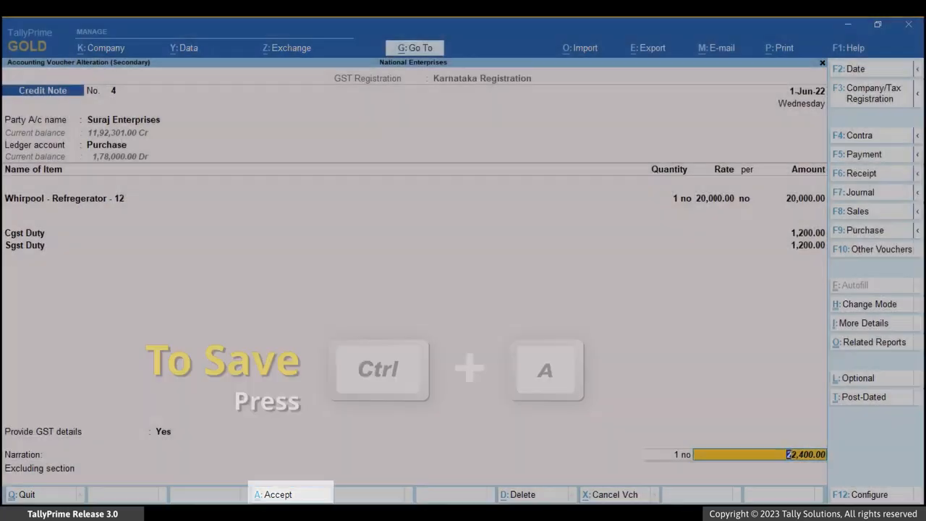
key("ctrl+a")
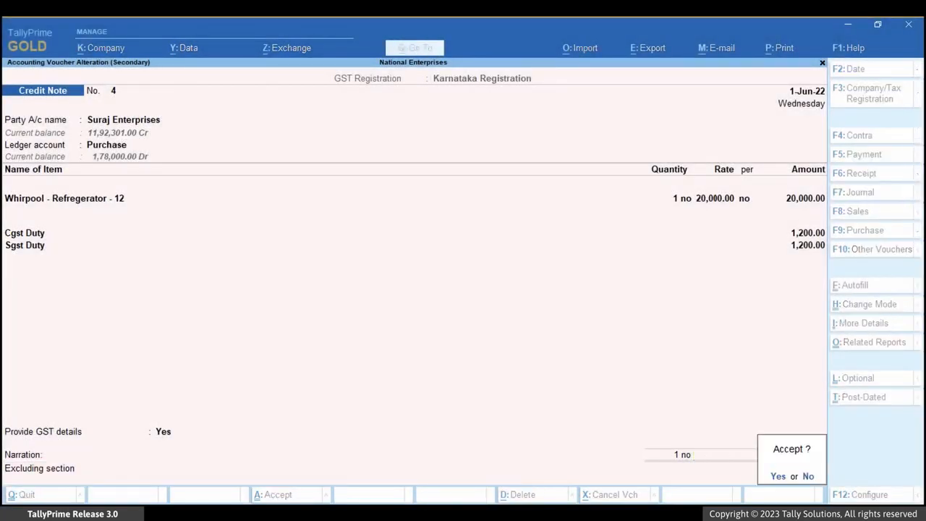
key("Return")
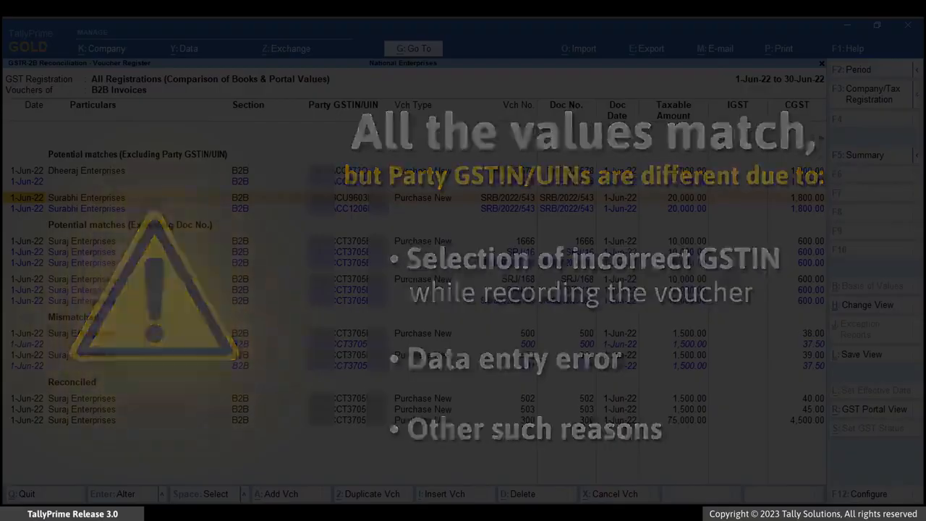
Set the party details' address type to Surabhi - Hubli in the Surabhi Enterprises voucher SRB/2022/543 and save the voucher
key("Return")
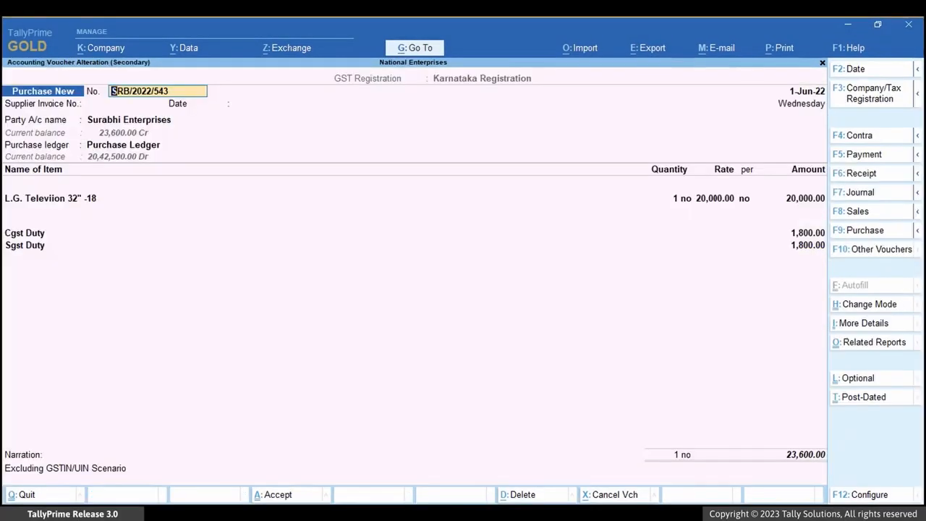
key("Return")
key("Return")
key("Return")
key("Return")
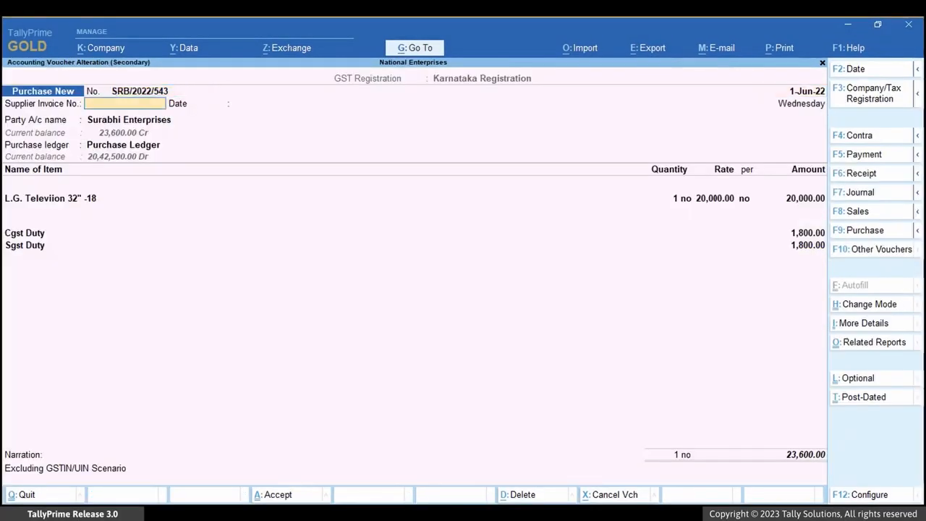
key("Return")
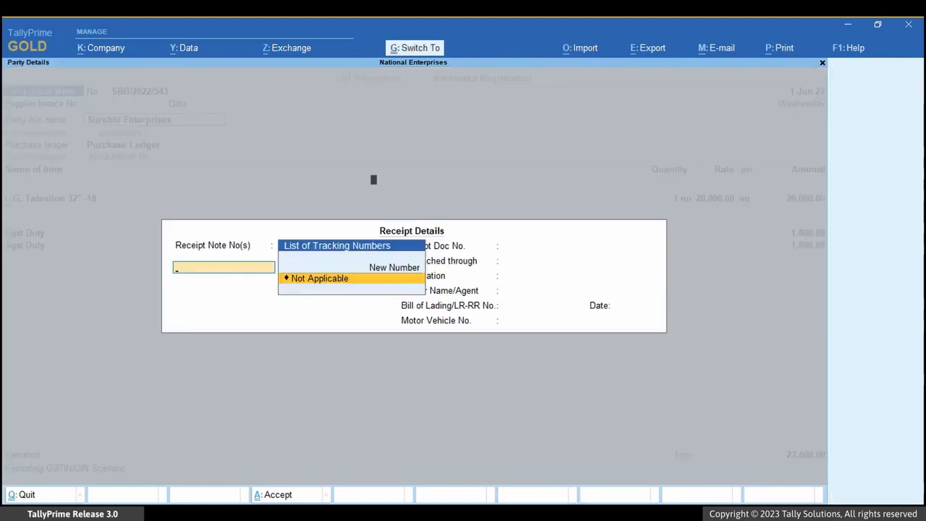
key("ctrl+a")
key("Return")
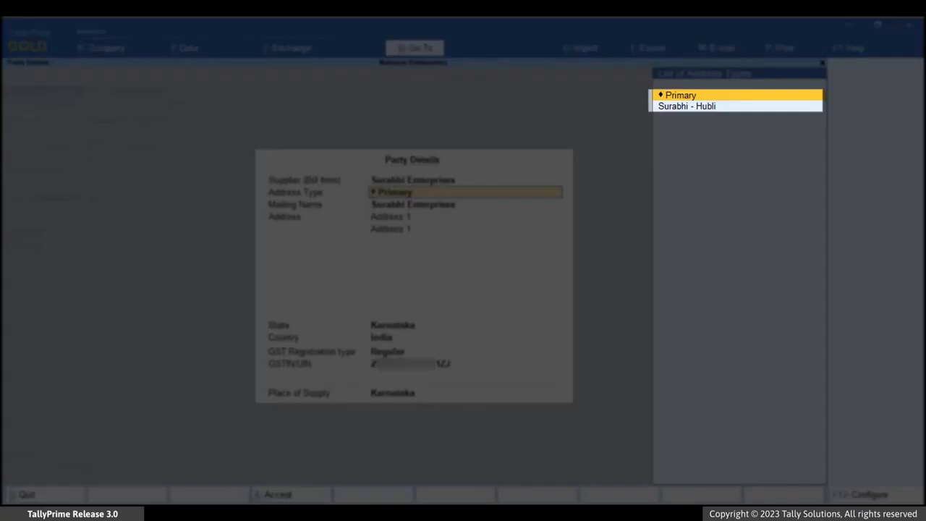
key("Down")
key("Return")
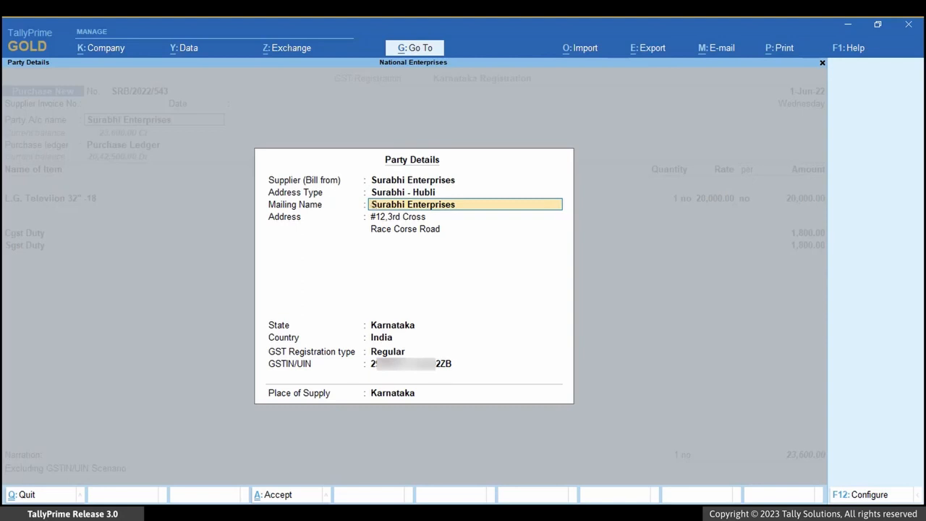
key("ctrl+a")
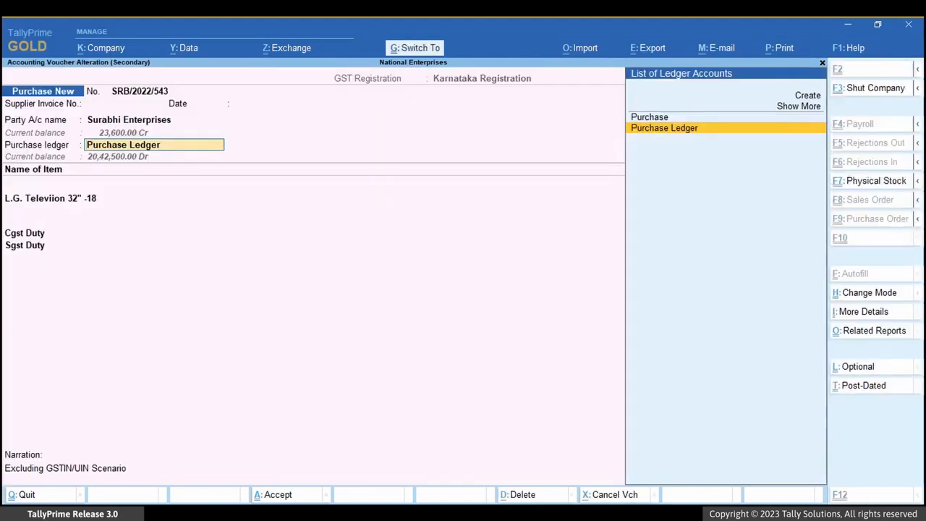
key("ctrl+a")
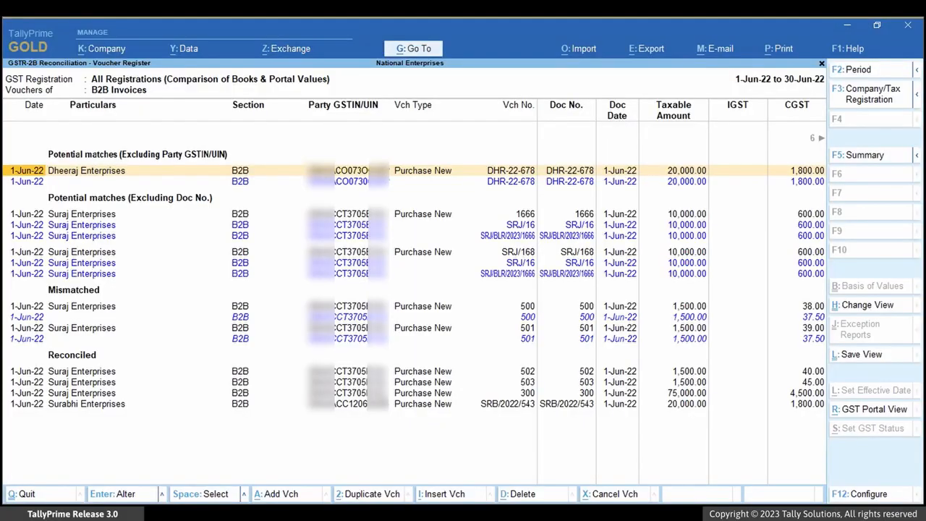
From voucher DHR-22-678, alter the Dheeraj Enterprises ledger by replacing the letter O with a zero in its GSTIN/UIN, and save the ledger
key("Return")
key("Return")
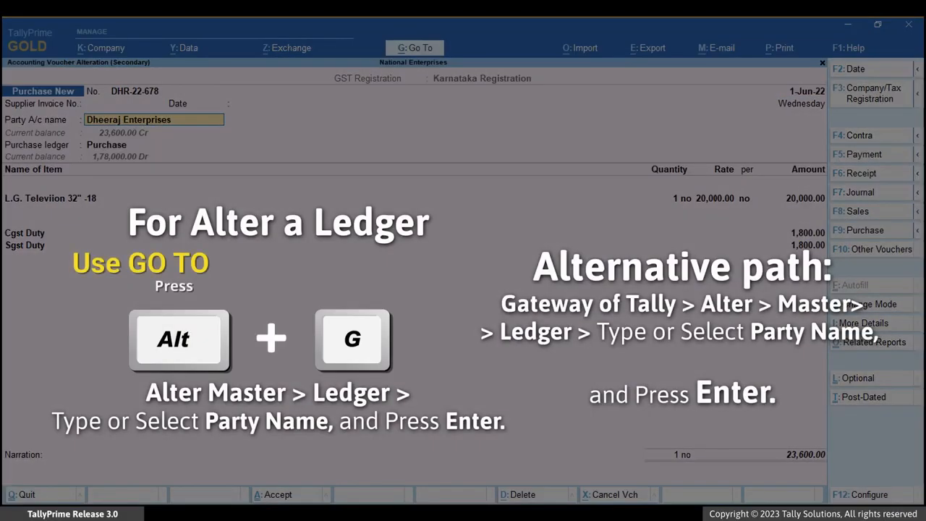
key("ctrl")
key("ctrl+Return")
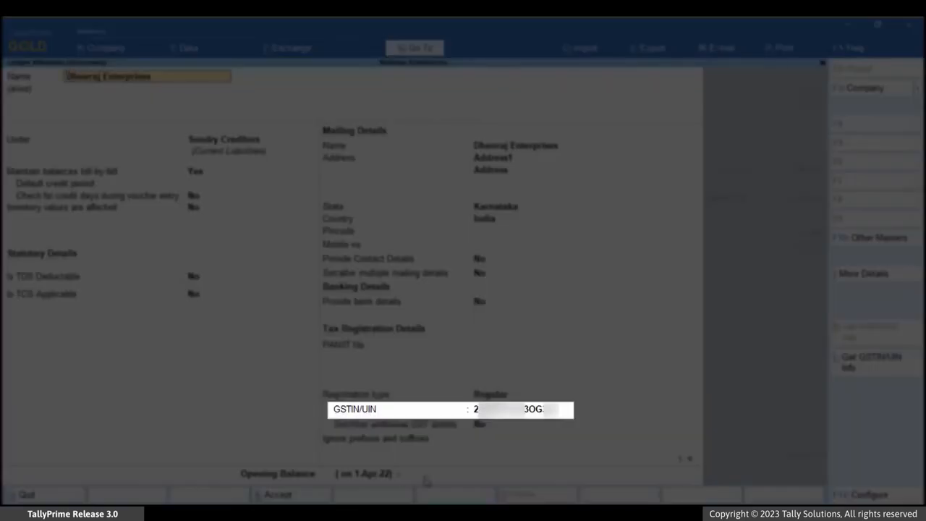
left_click(534, 410)
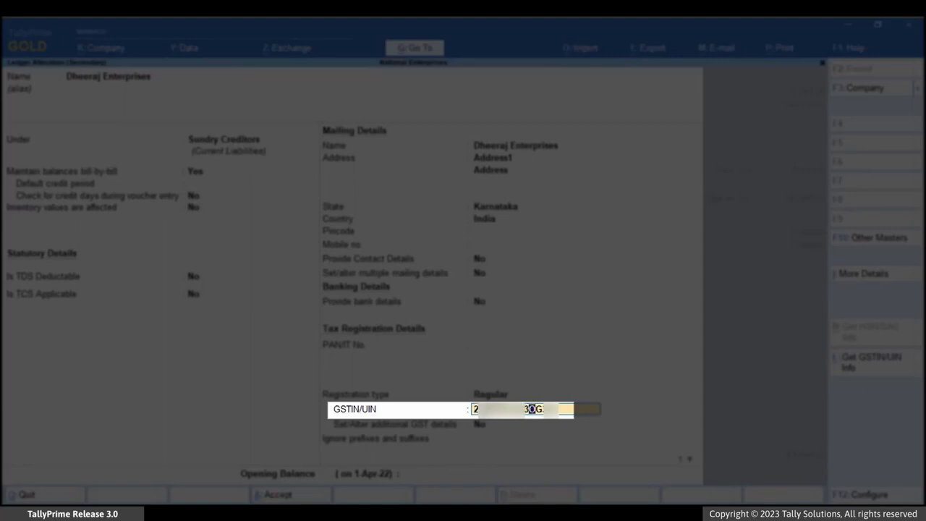
key("shift+Left")
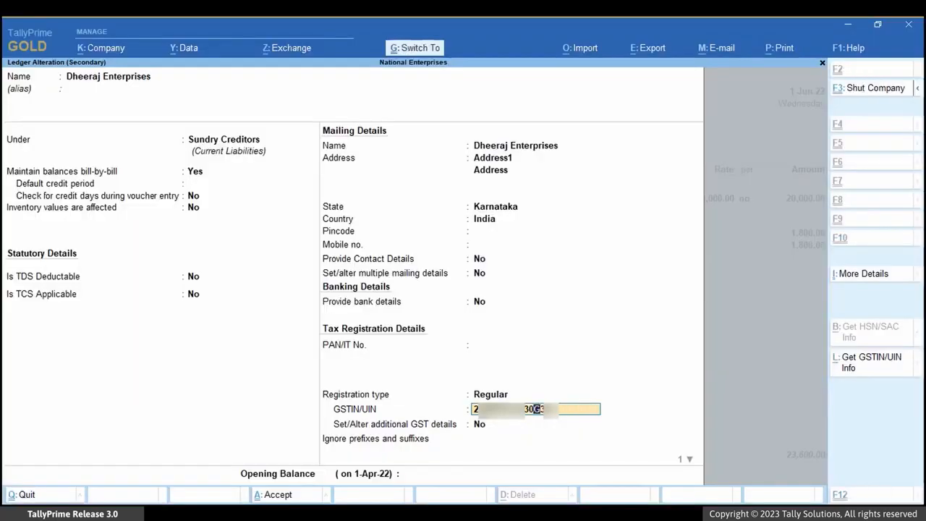
key("ctrl+a")
Replace the letter O with a zero in the GSTIN/UIN of voucher DHR-22-678's party details and save the voucher
key("Return")
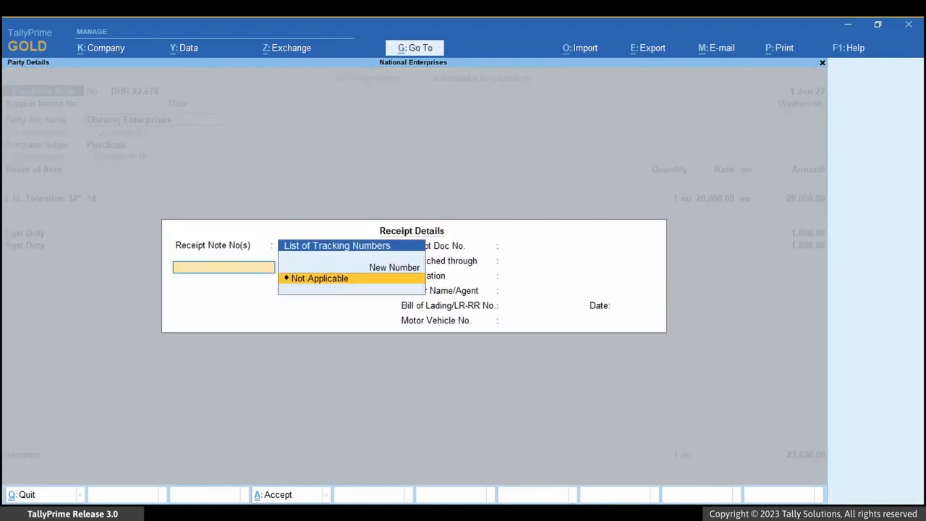
key("Escape")
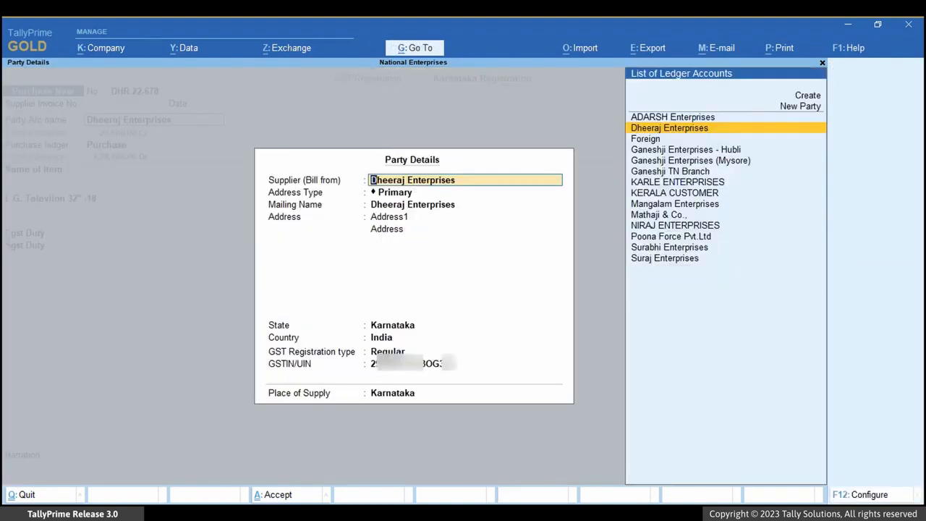
key("Return")
key("Return")
key("Return")
key("Return")
key("Return")
key("Return")
key("Return")
key("Return")
key("Return")
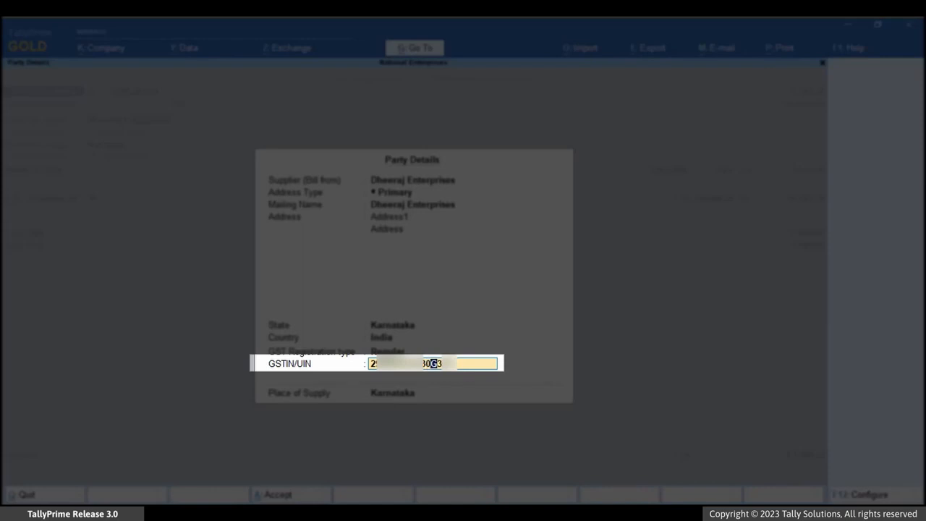
key("Return")
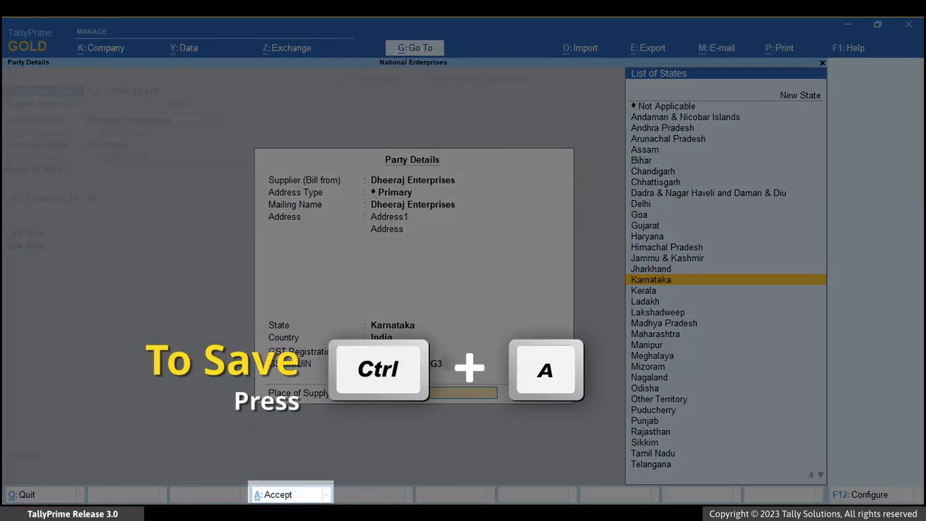
key("ctrl+a")
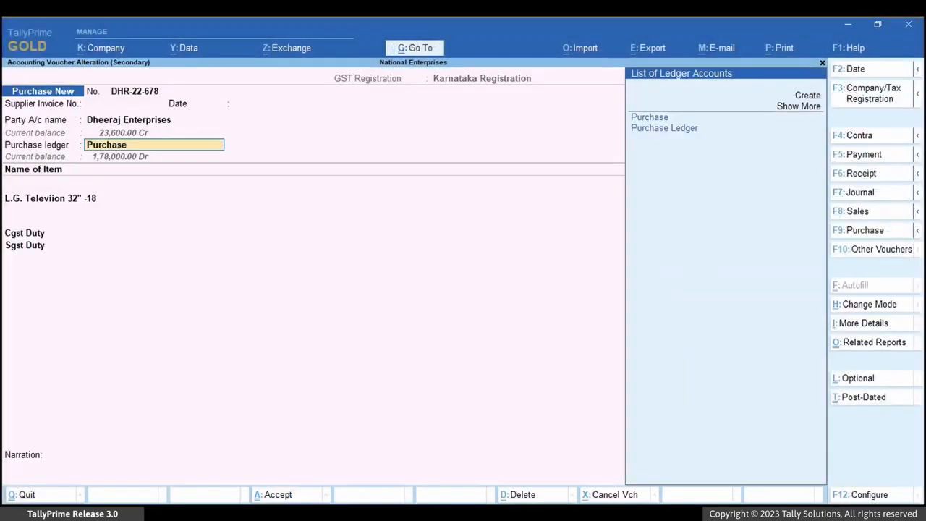
key("ctrl+a")
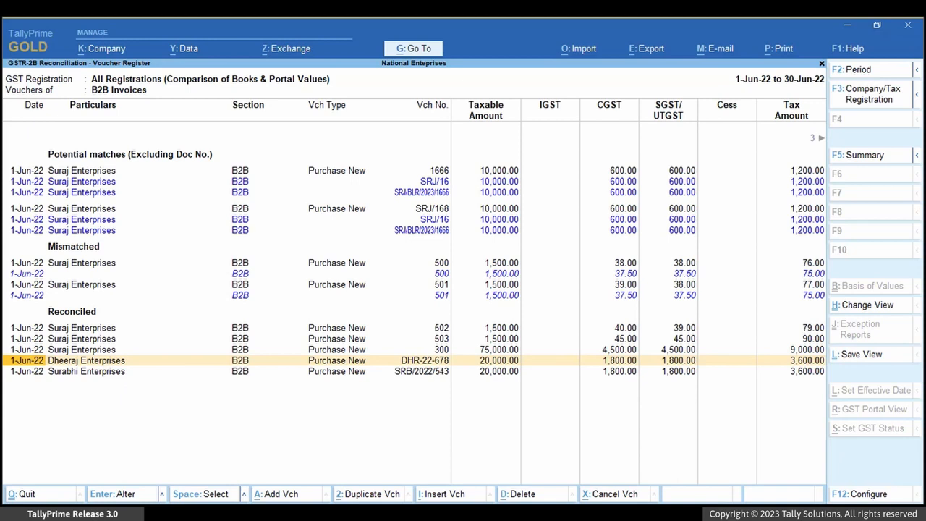
Compare the Suraj Enterprises potential matches excluding Doc No., checking SRJ/168 against SRJ/16 and 1666 against SRJ/BLR/2023/1666
key("Up")
key("Up")
key("Up")
key("Up")
key("Up")
key("Up")
key("Up")
key("Up")
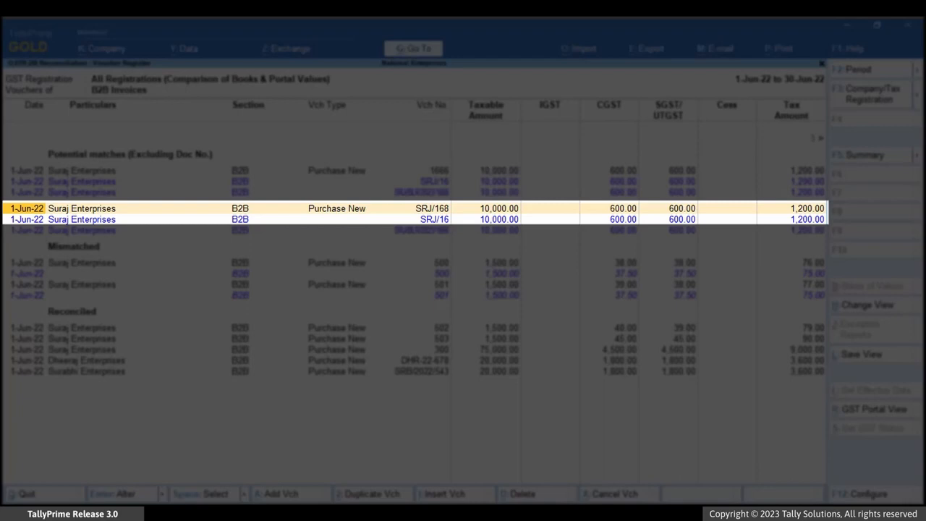
key("Up")
key("Up")
key("Up")
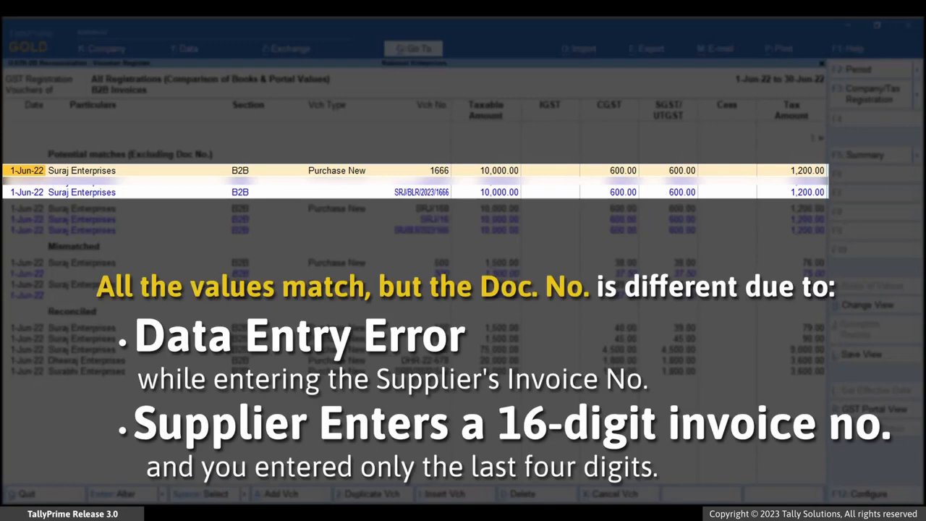
key("Down")
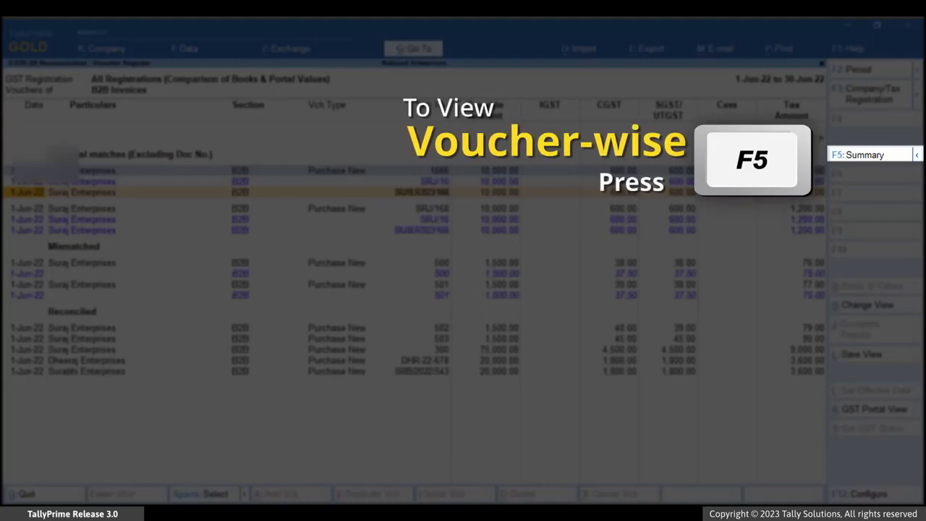
Reopen the B2B Invoices voucher register from the summary and set the GST status of books voucher 1666 to Reconciled
key("F5")
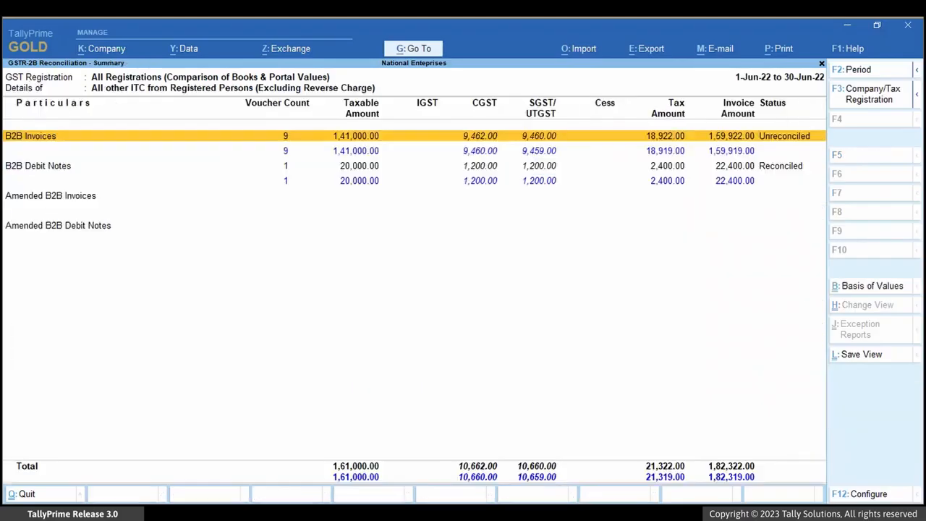
key("Return")
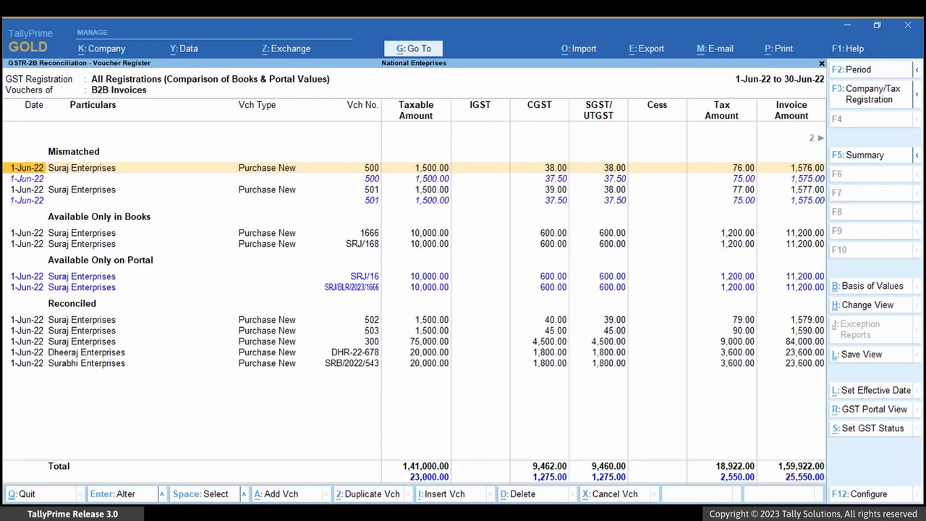
key("Down")
key("Down")
key("Down")
key("Down")
key("space")
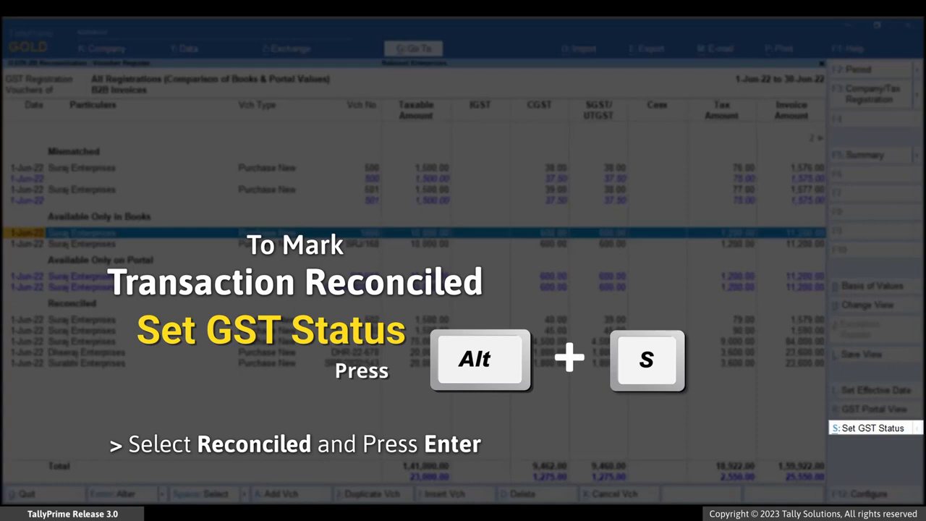
key("alt+s")
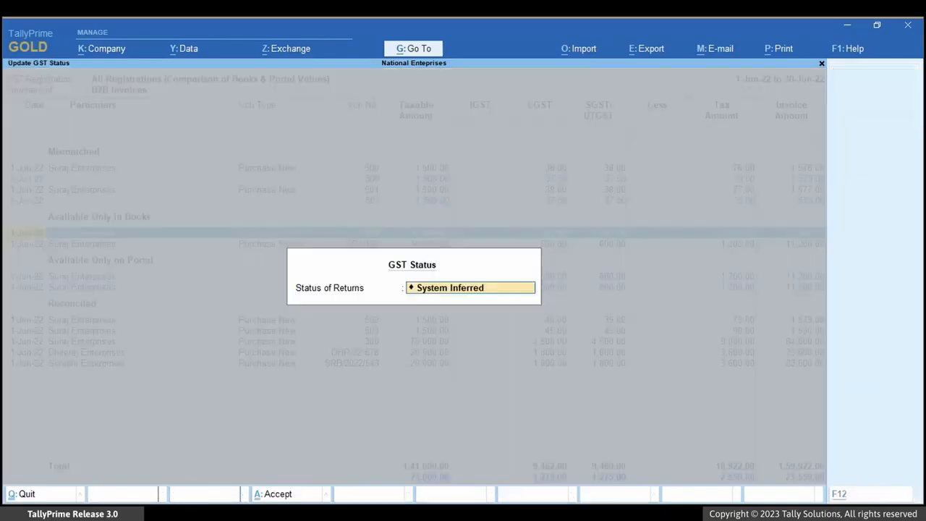
key("Down")
key("Down")
key("Down")
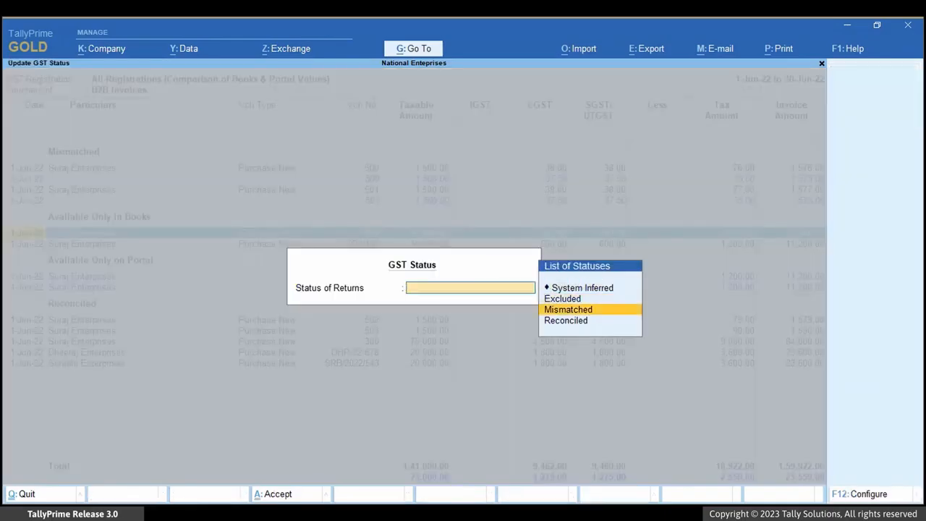
key("Return")
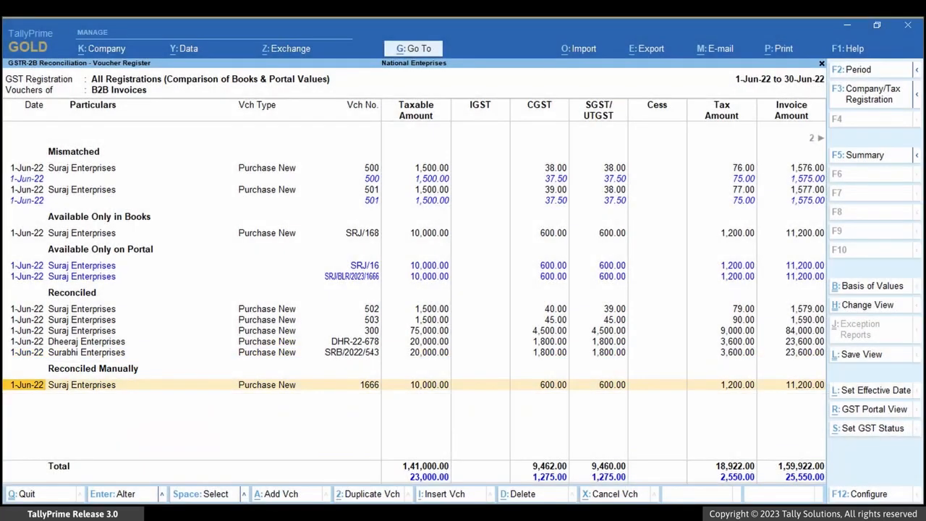
Go to the Suraj Enterprises invoice SRJ/BLR/2023/1666 under Available Only on Portal
key("Up")
key("Up")
key("Up")
key("Up")
key("Up")
key("Up")
key("Up")
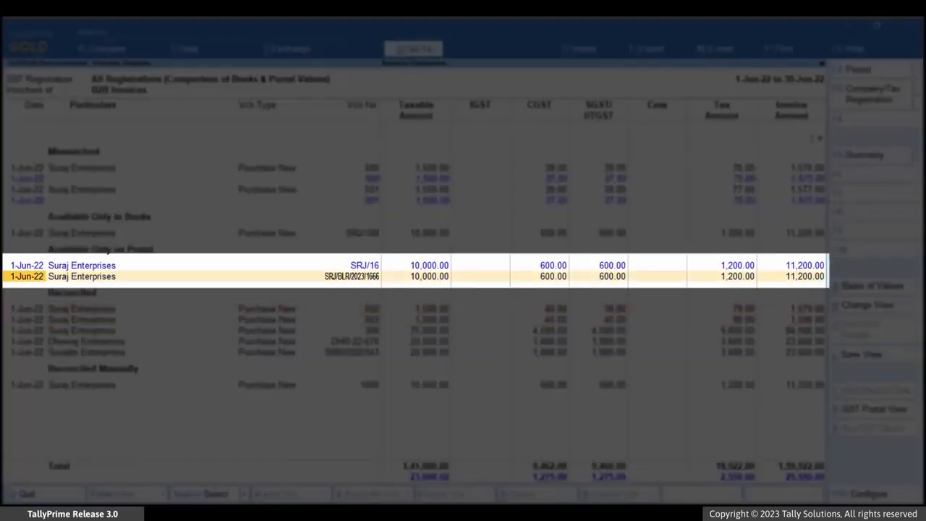